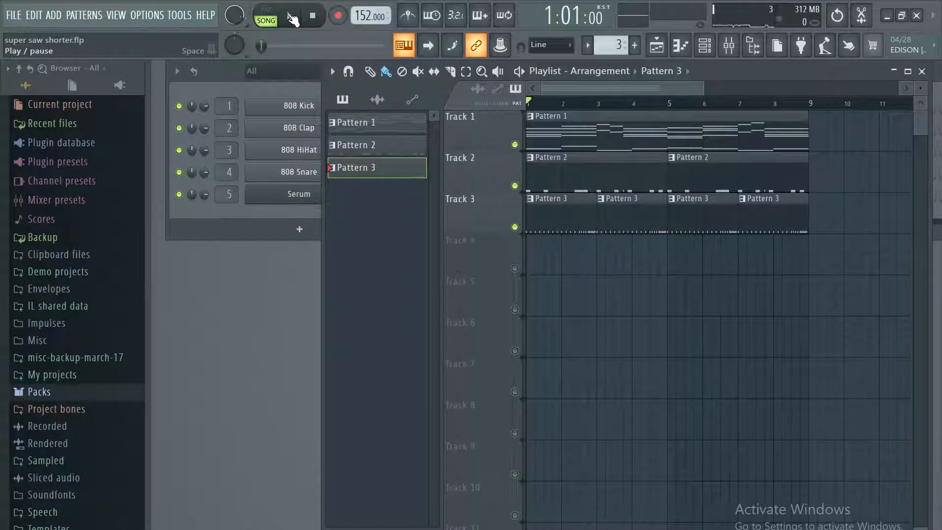
Preview the full arrangement briefly, and replay it from the start with playlist Track 1 muted.
click(293, 19)
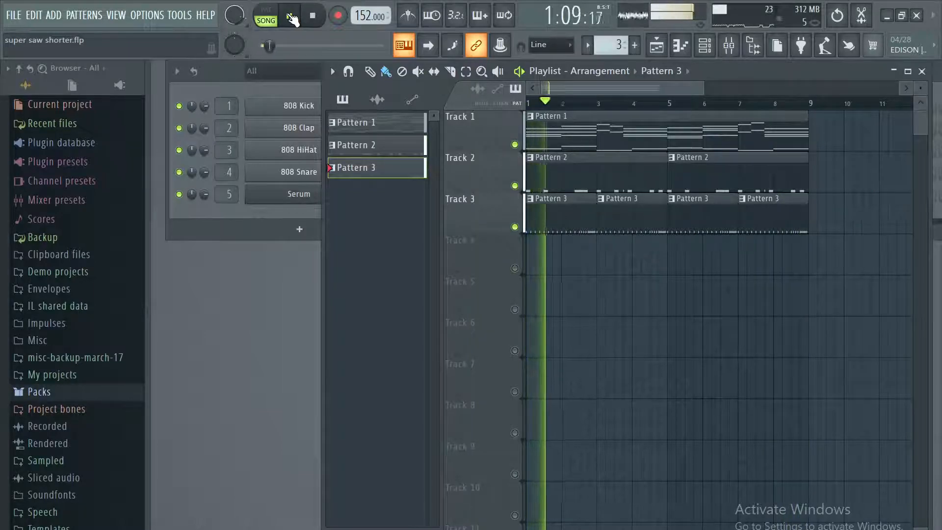
click(292, 19)
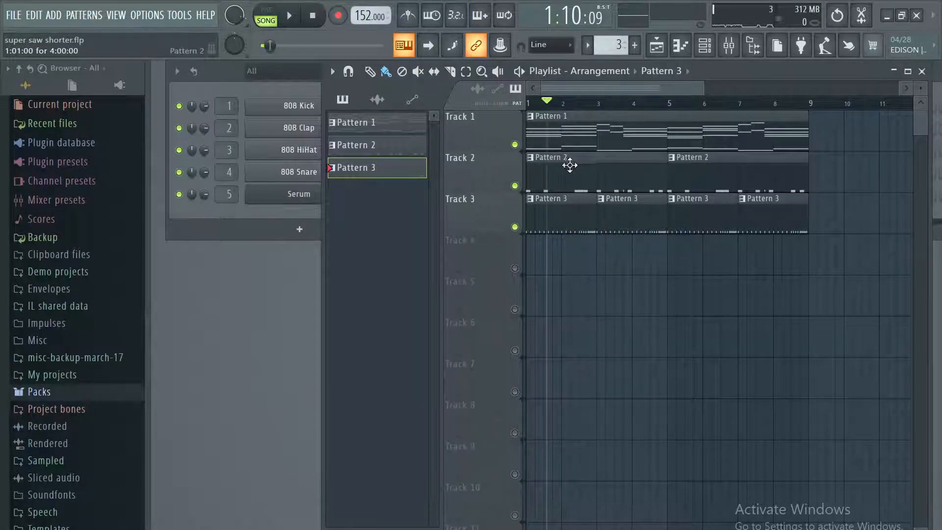
click(515, 144)
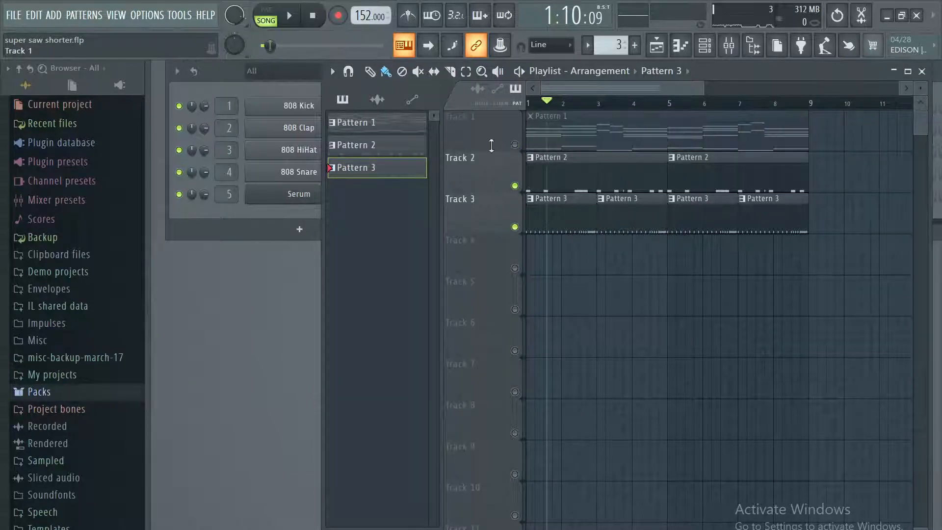
click(314, 18)
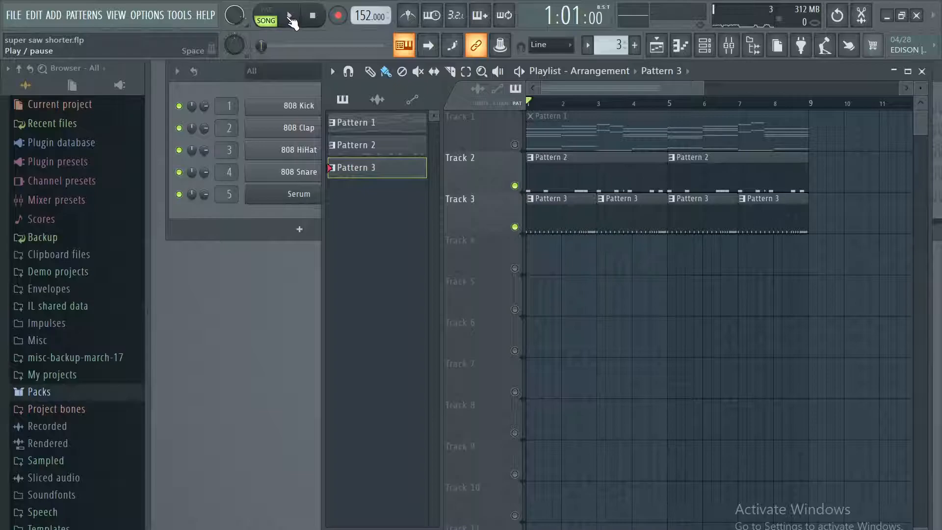
click(290, 16)
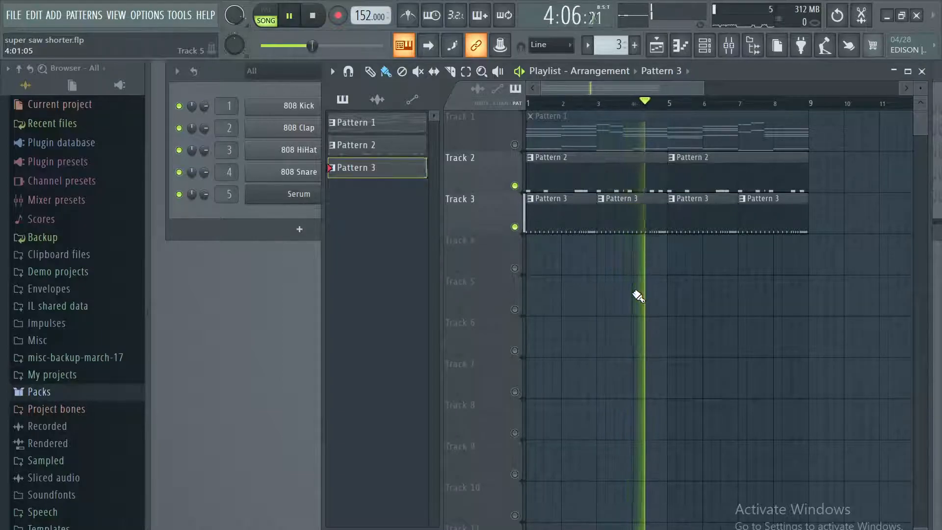
Examine the 808 HiHat notes of Pattern 3 in the piano roll and return to the playlist.
double_click(606, 224)
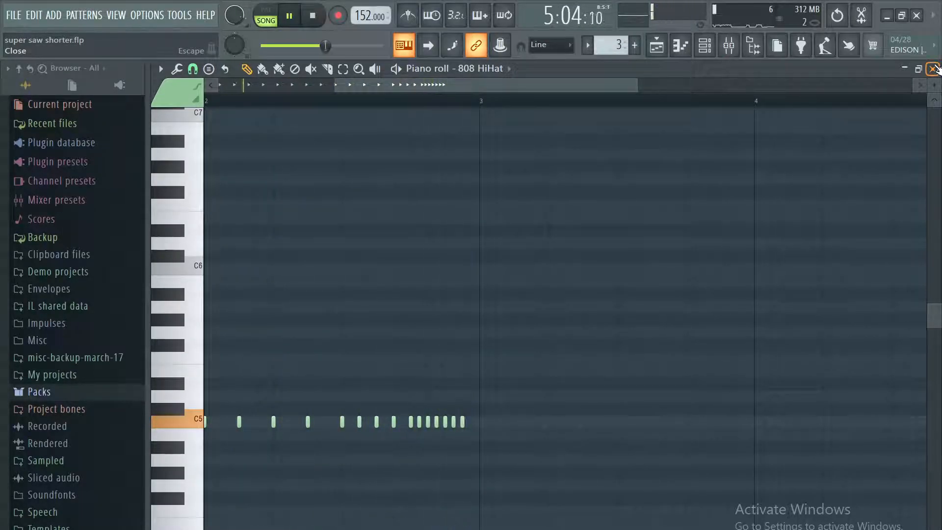
click(933, 69)
click(685, 232)
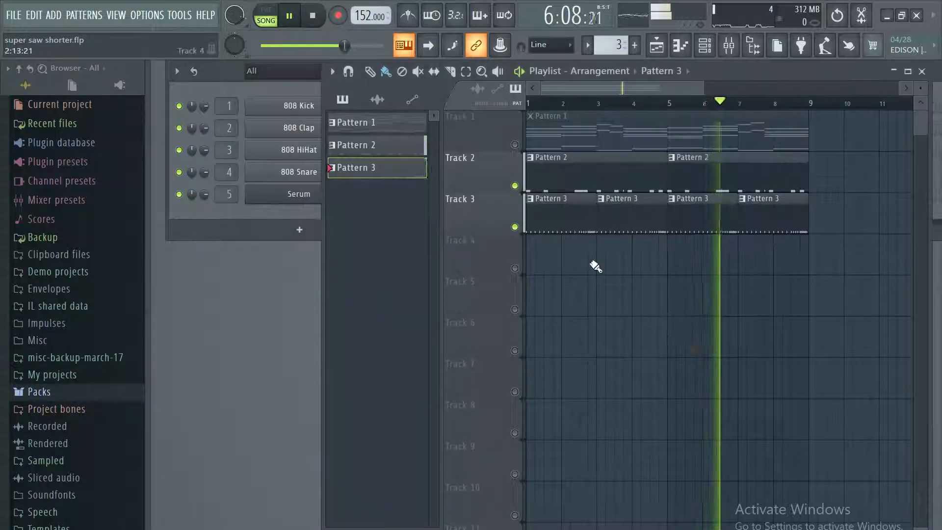
Examine the 808 Kick notes of Pattern 2 across all four bars in the piano roll.
double_click(555, 175)
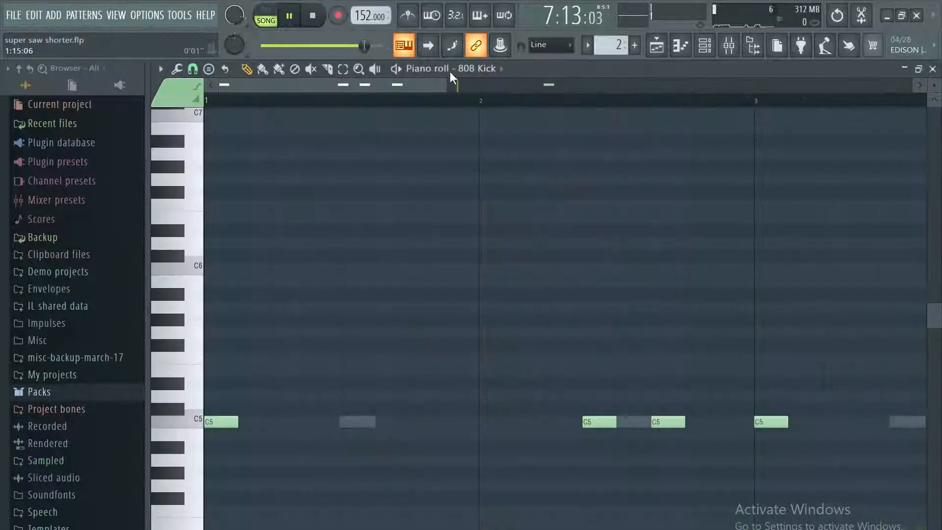
drag(559, 87, 634, 87)
scroll(593, 334, down, 3)
scroll(641, 322, up, 2)
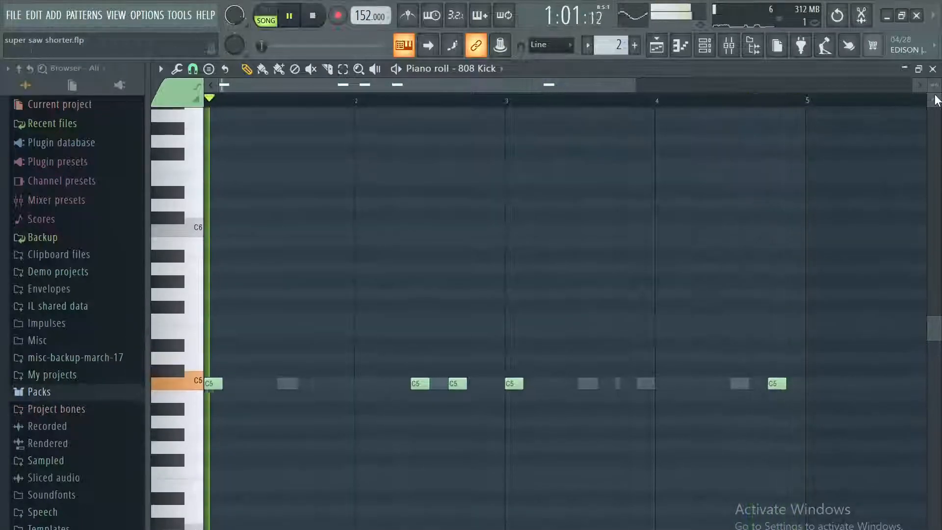
click(933, 69)
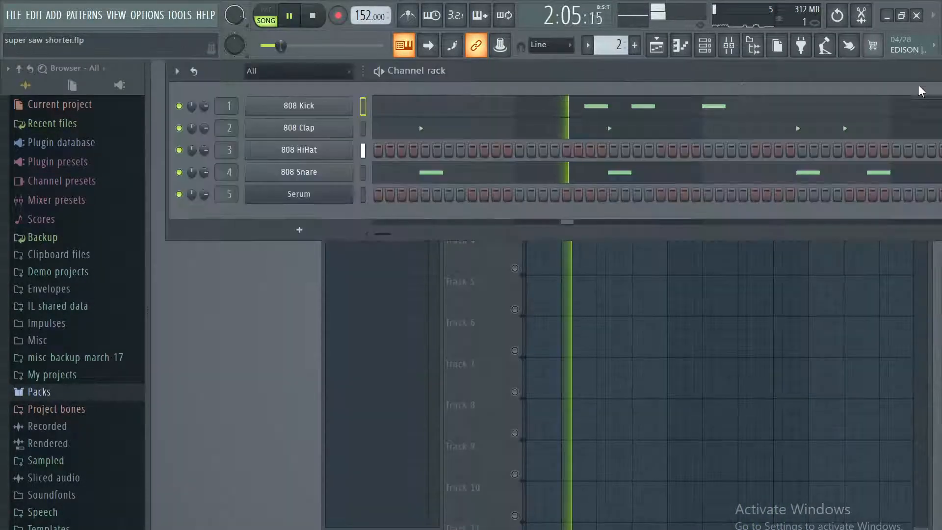
Examine the placement of the 808 Clap notes of Pattern 2 in the piano roll.
click(591, 129)
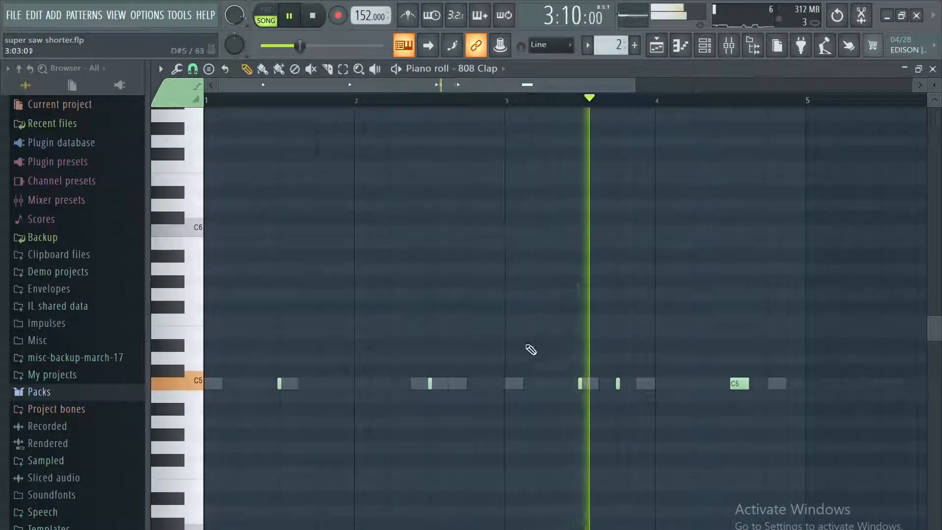
drag(634, 85, 762, 86)
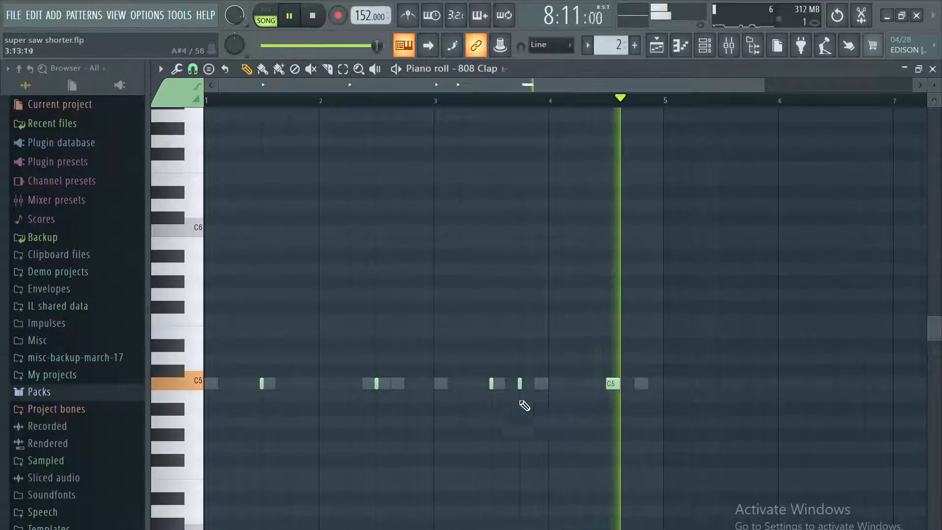
click(932, 69)
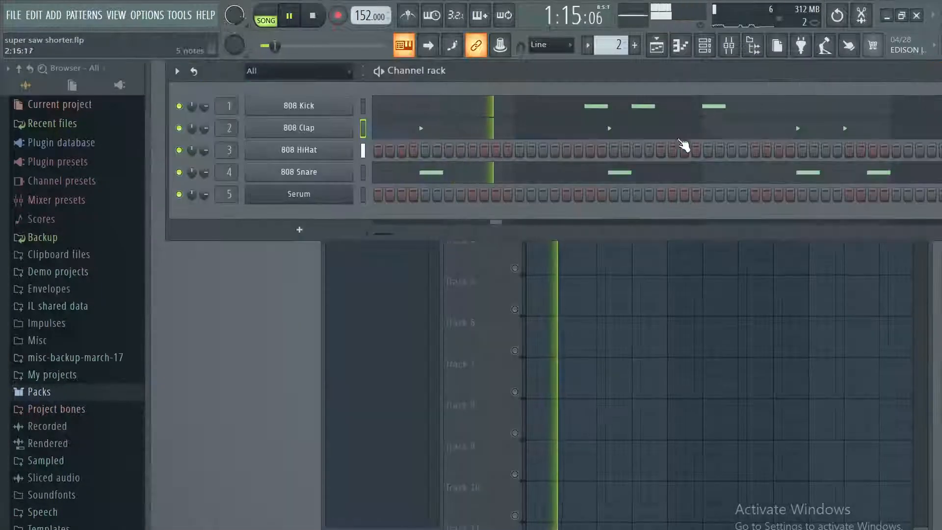
click(665, 131)
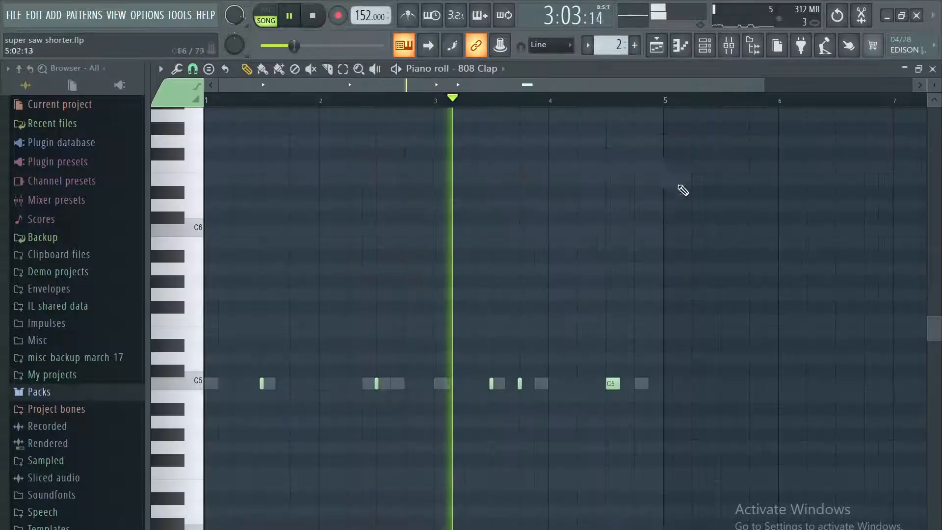
click(933, 70)
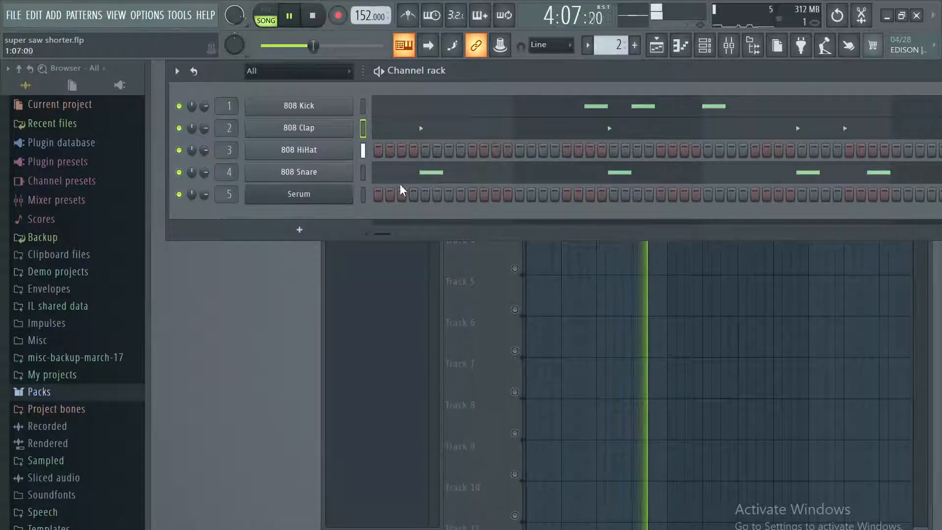
Examine the 808 Snare notes of Pattern 2 during playback, return to the playlist and pause the song.
click(421, 175)
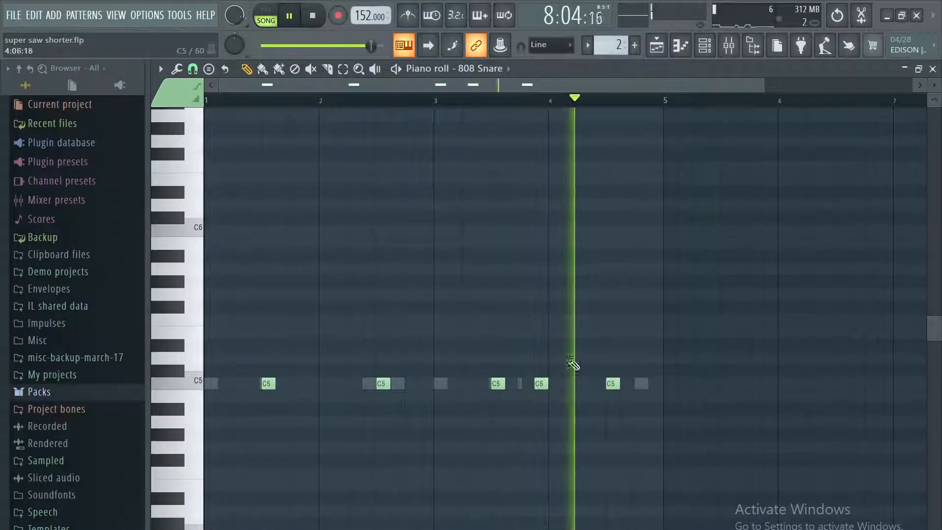
click(288, 17)
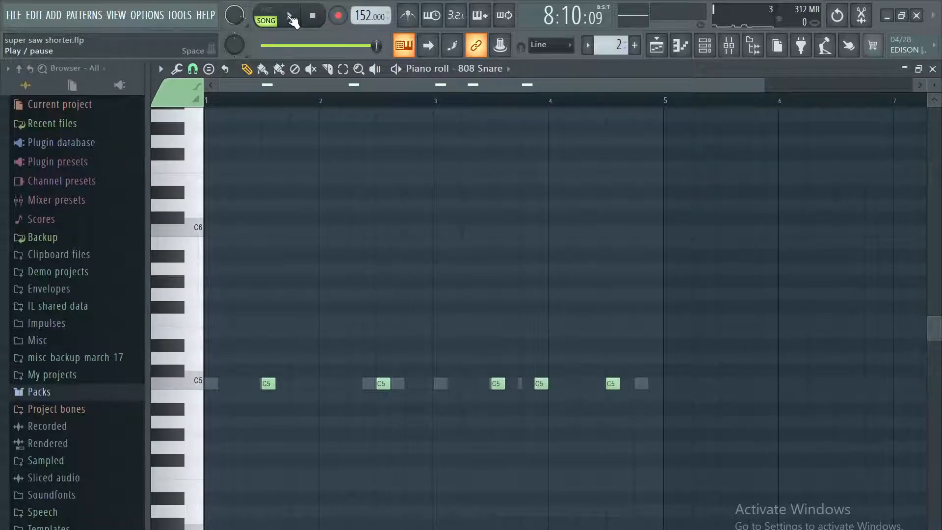
click(290, 16)
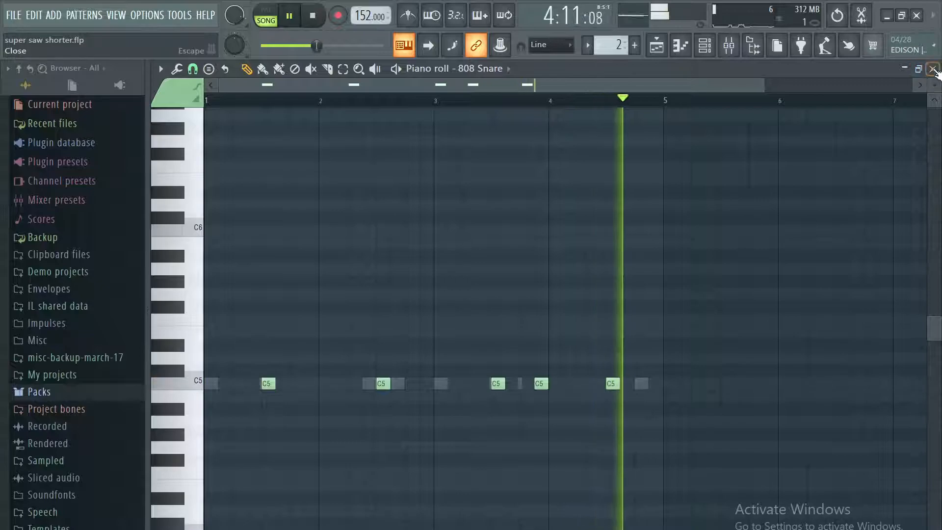
click(932, 69)
click(666, 362)
click(292, 20)
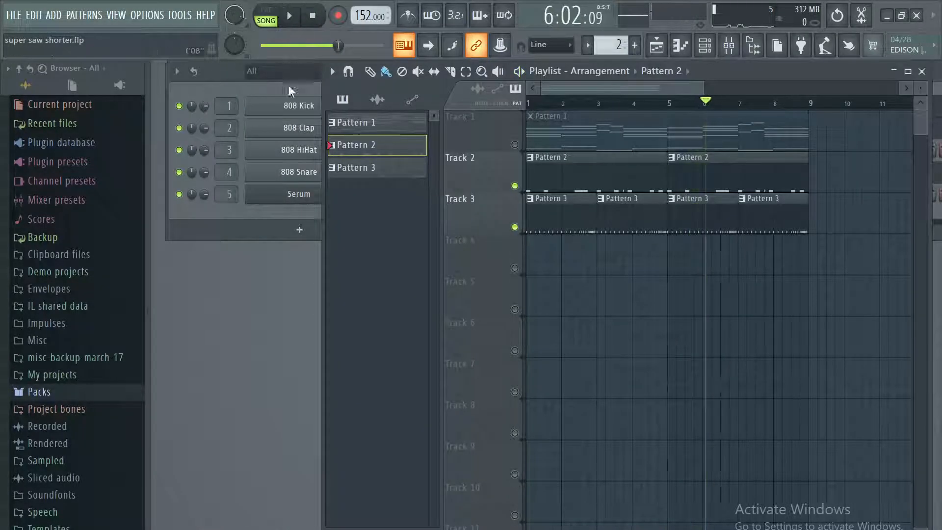
click(265, 211)
click(731, 49)
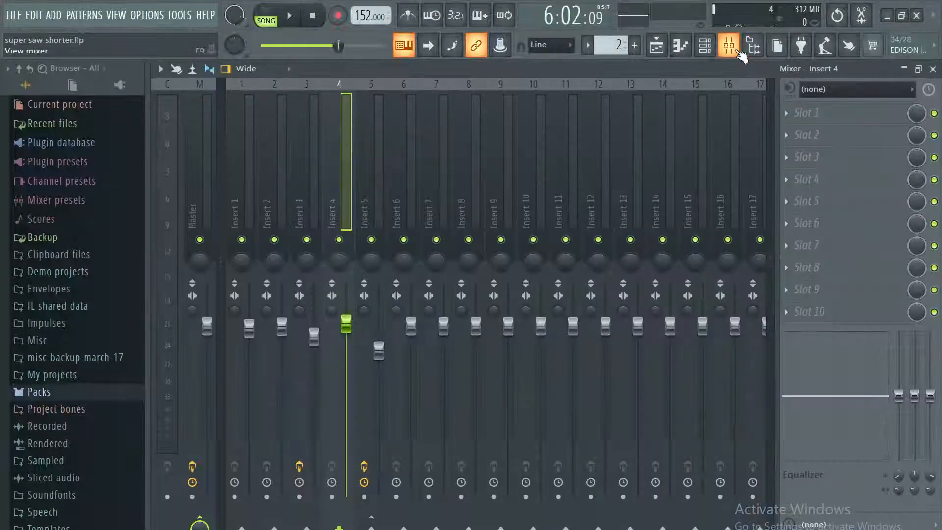
click(736, 49)
click(736, 49)
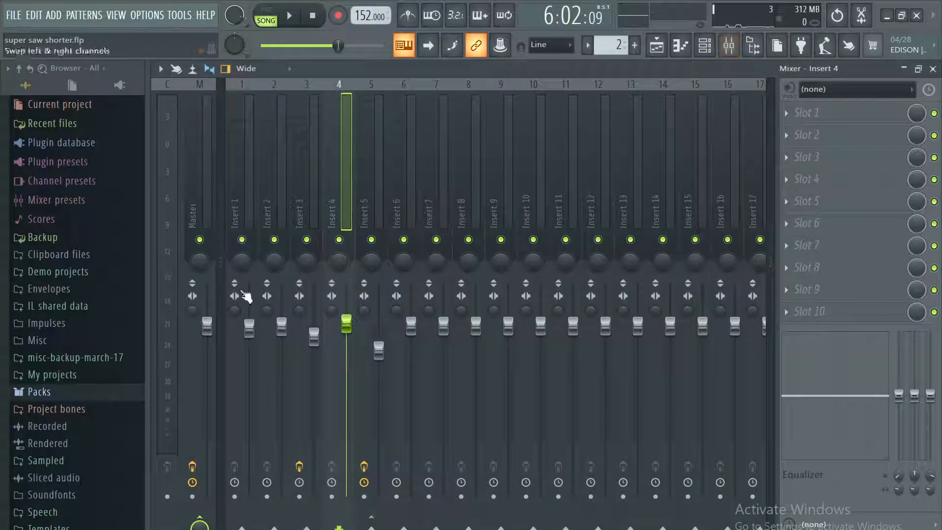
click(933, 72)
click(510, 157)
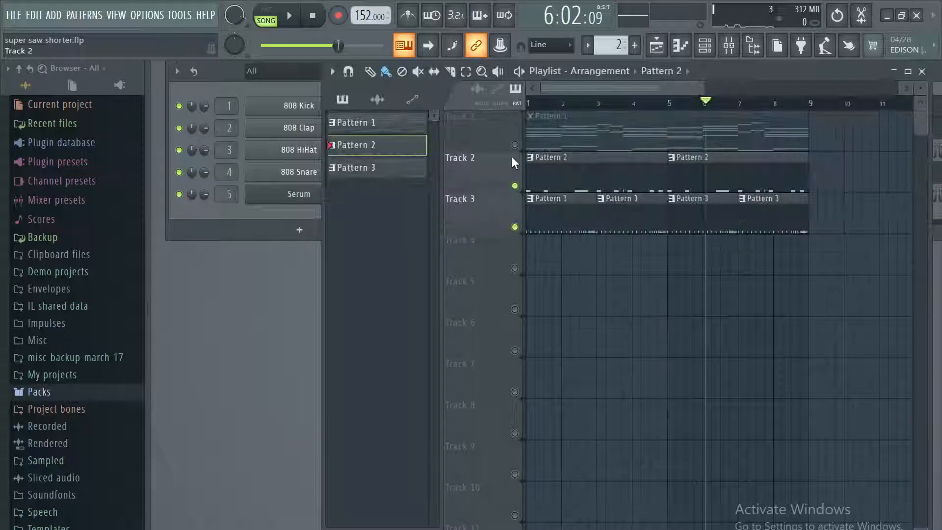
Show the mixer, look through the inserts and inspect the Fruity Limiter settings on Insert 5.
click(740, 49)
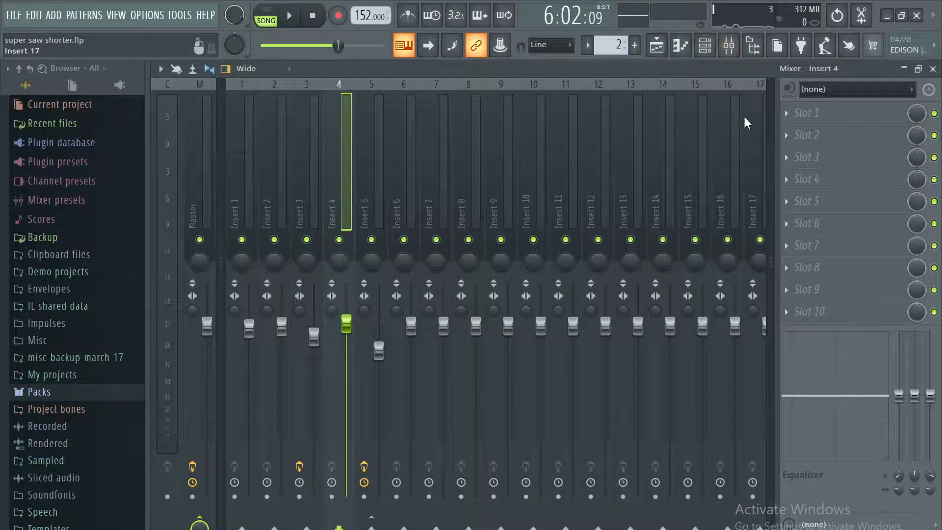
click(278, 216)
click(254, 206)
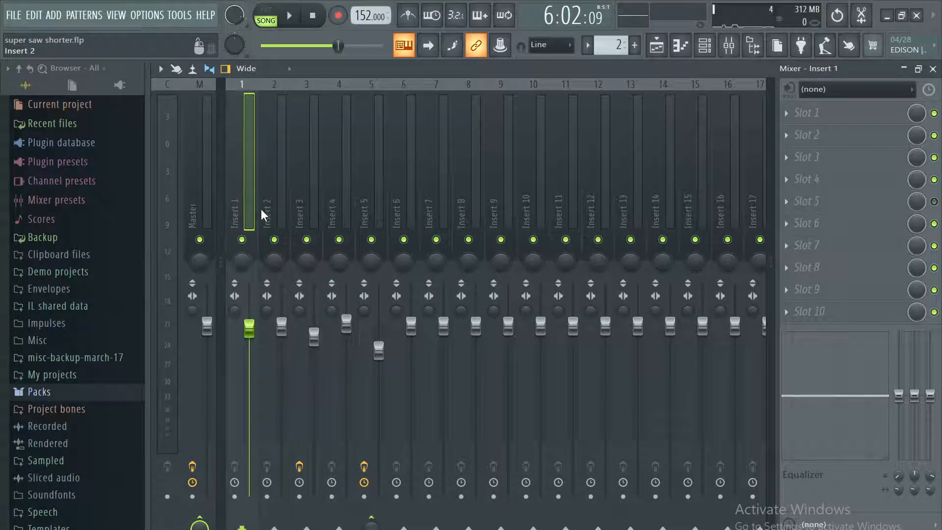
click(407, 168)
click(378, 147)
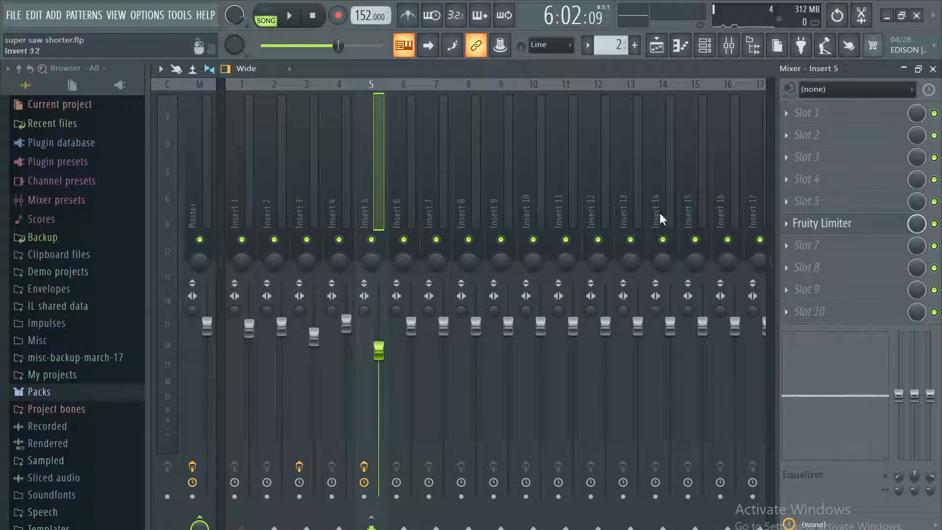
click(844, 227)
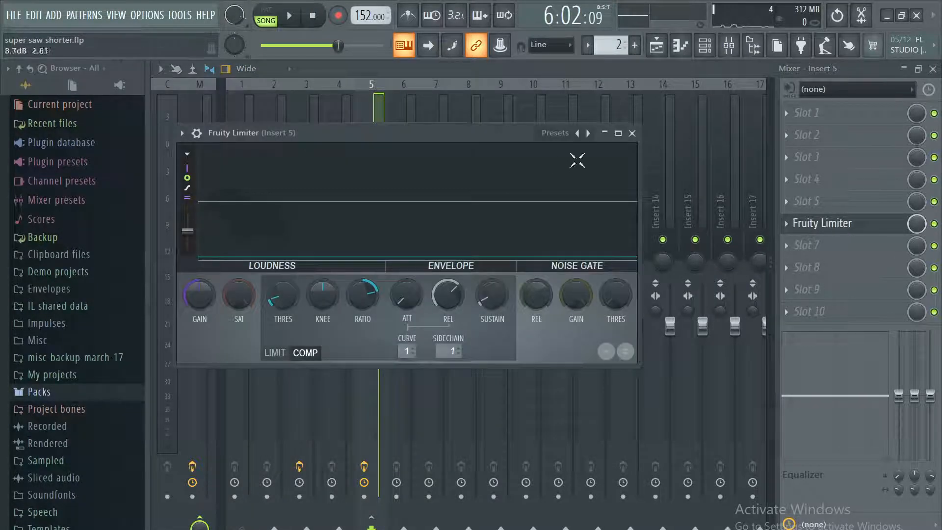
click(632, 133)
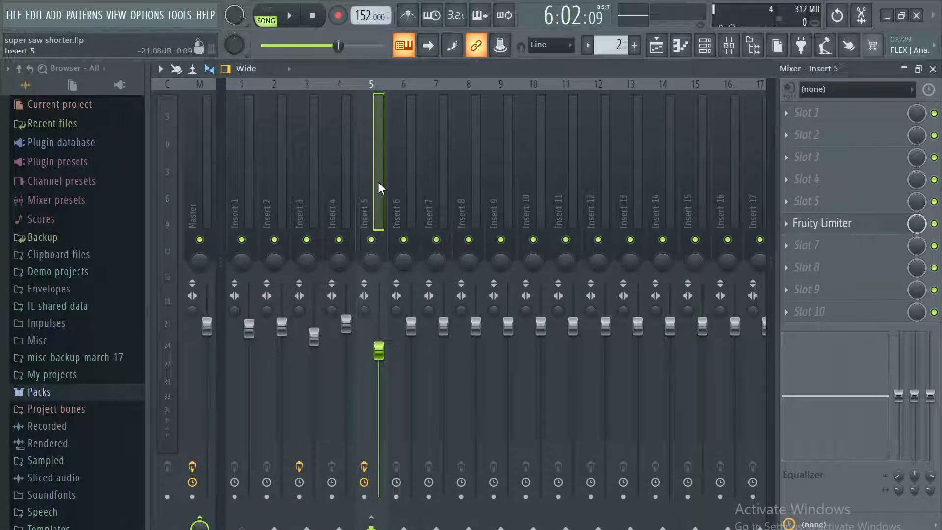
Play Pattern 1 by itself in pattern mode, watch the mixer levels and pause playback.
click(268, 18)
key(space)
scroll(613, 45, down, 1)
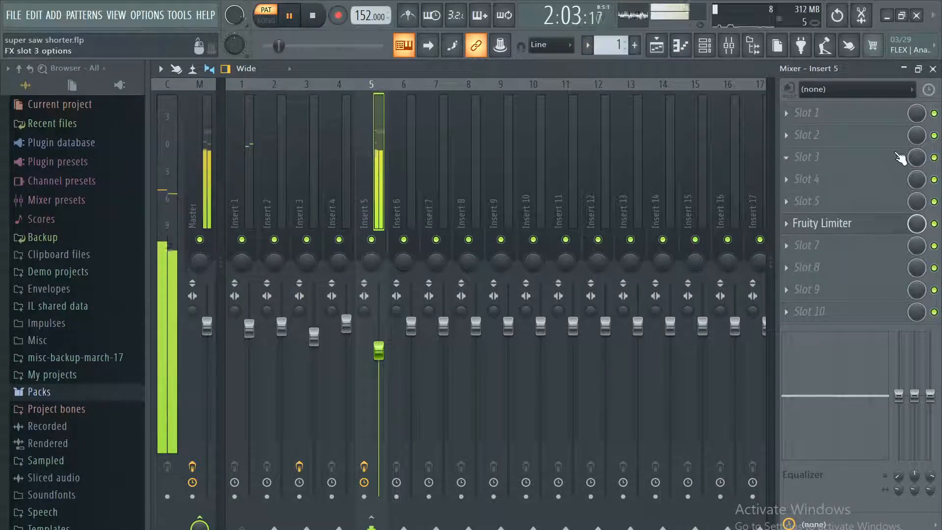
click(290, 19)
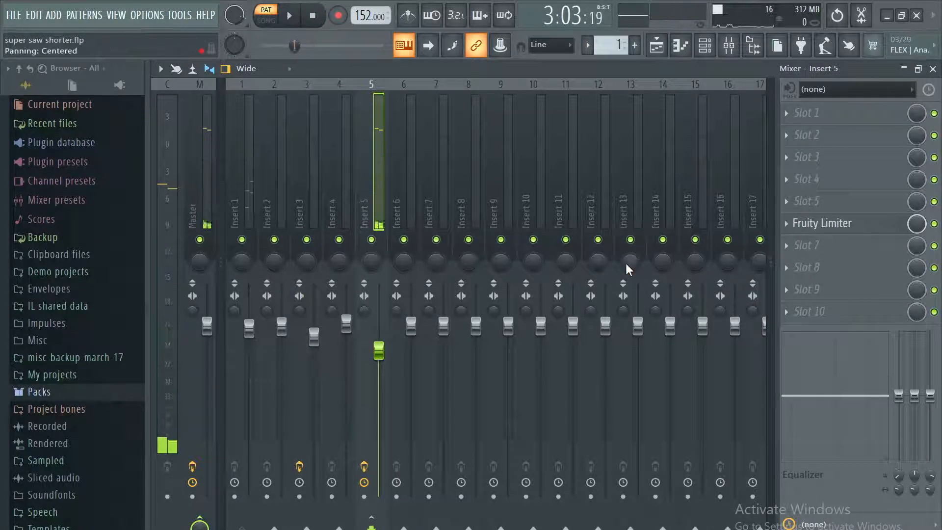
Select Insert 1, and compare the mixer levels of the full song with those of Pattern 2 alone.
click(237, 190)
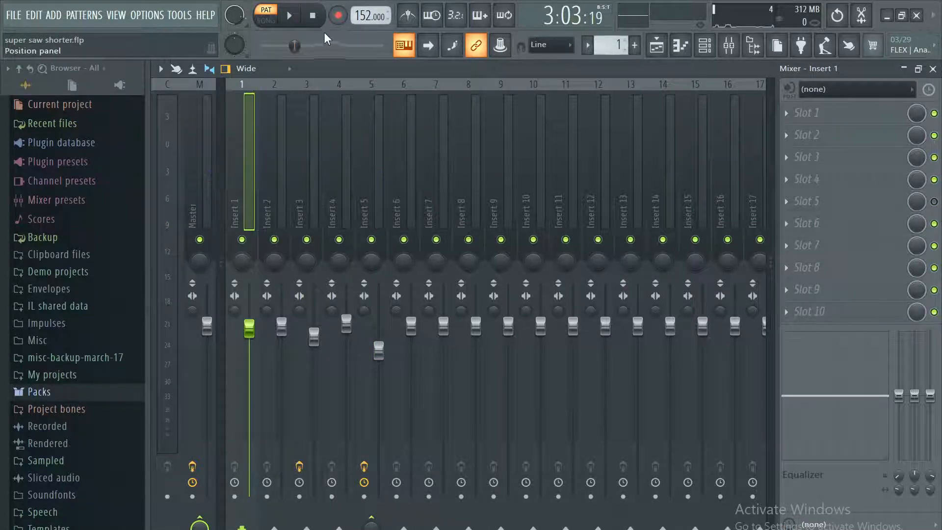
click(275, 22)
click(289, 16)
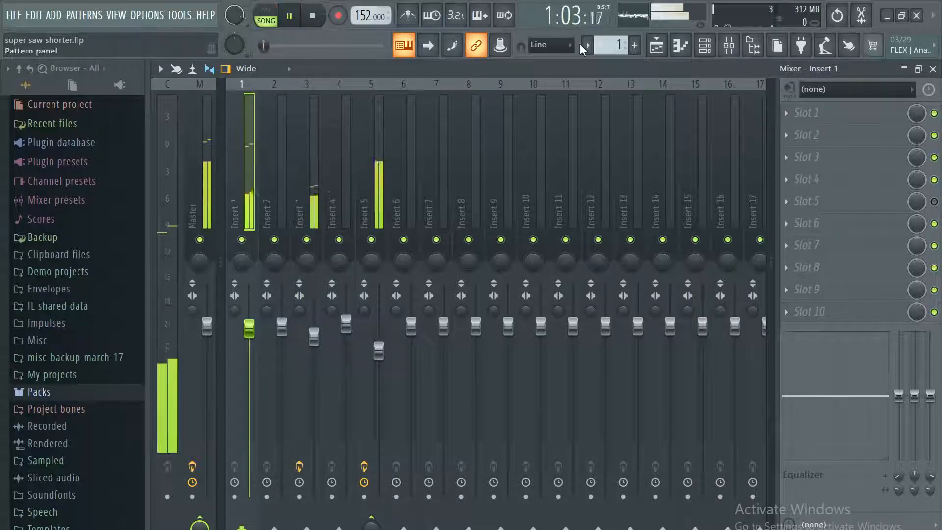
click(266, 10)
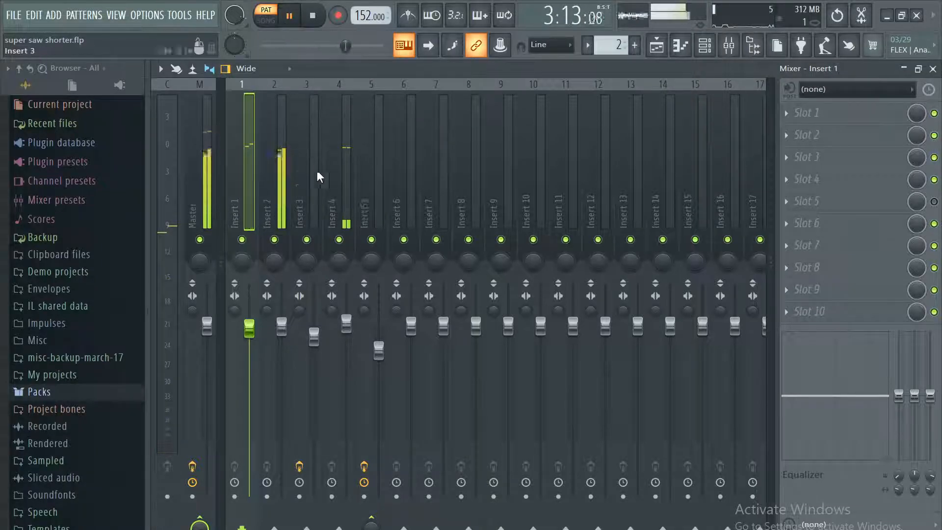
click(298, 19)
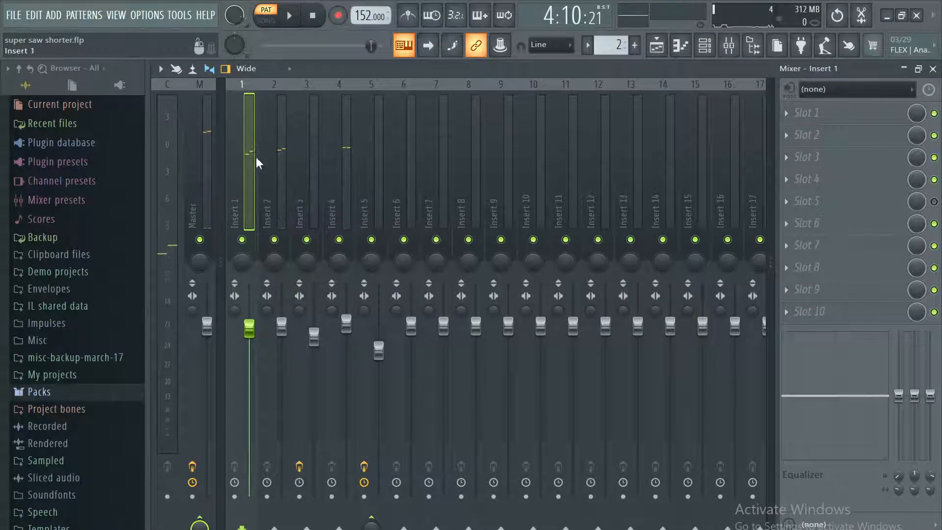
Inspect the compression settings of the Fruity Limiter on Insert 5, then close the plugin.
click(384, 192)
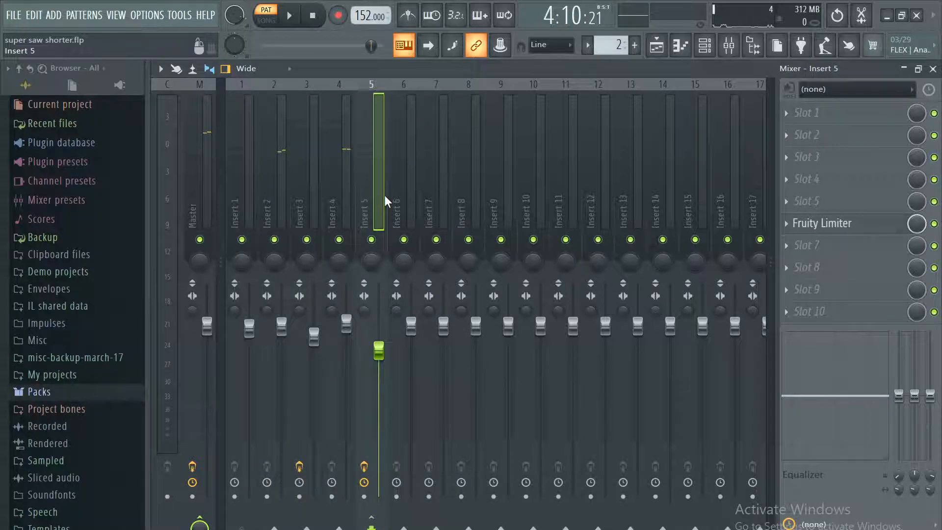
click(873, 229)
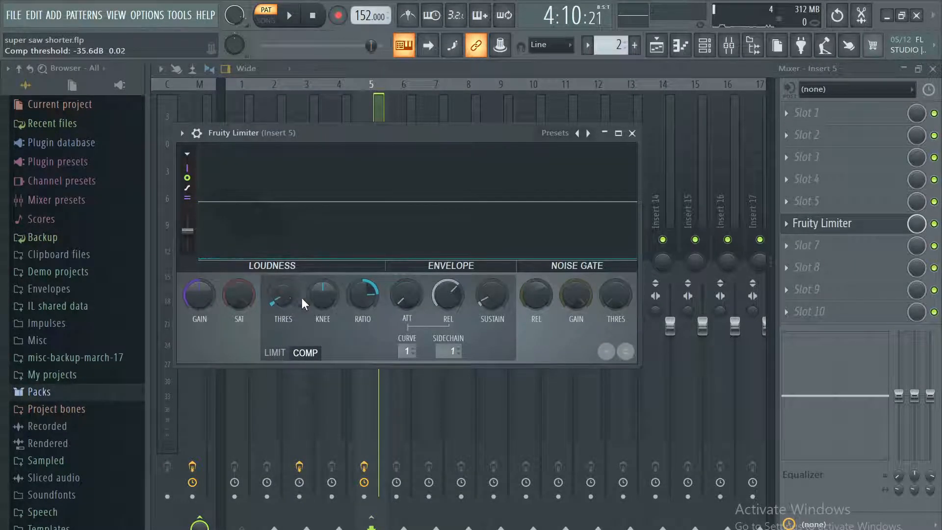
click(632, 133)
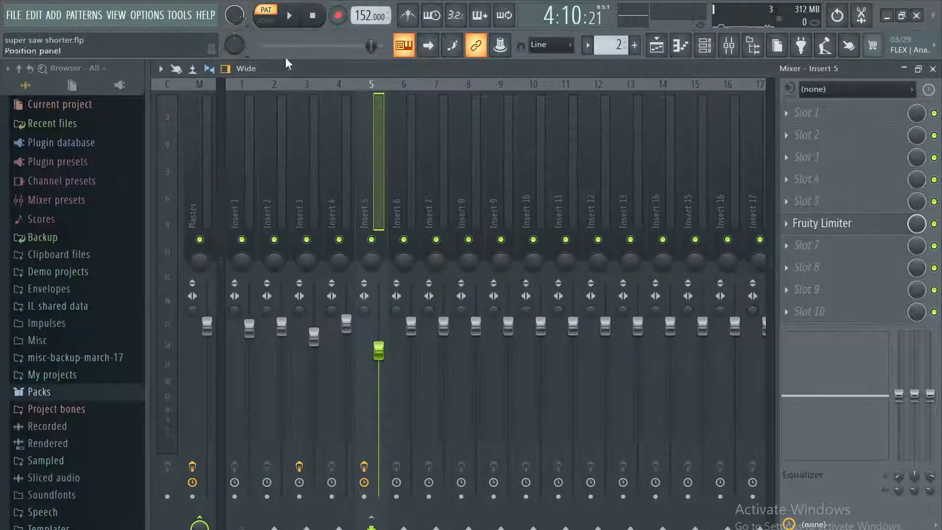
Play the full song in song mode, comparing Insert 5 with the Fruity Limiter bypassed and enabled, and pause playback.
click(267, 20)
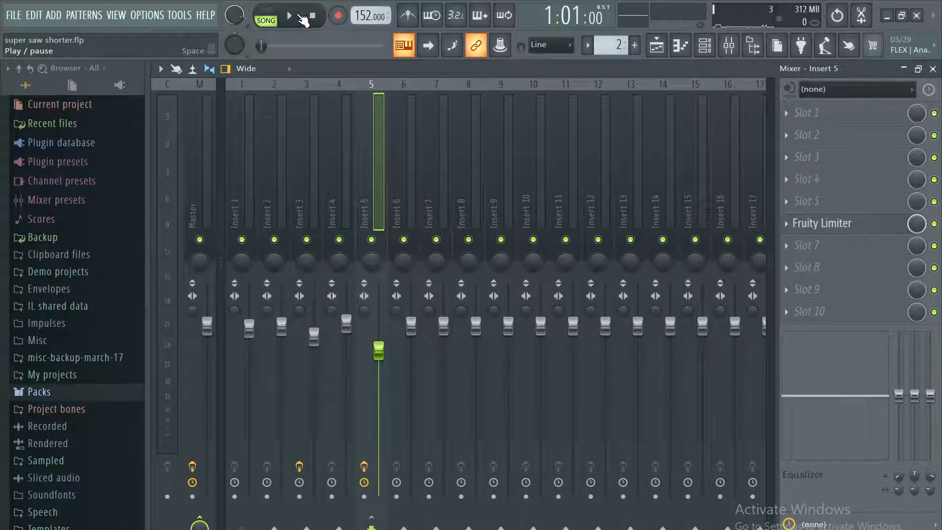
click(299, 16)
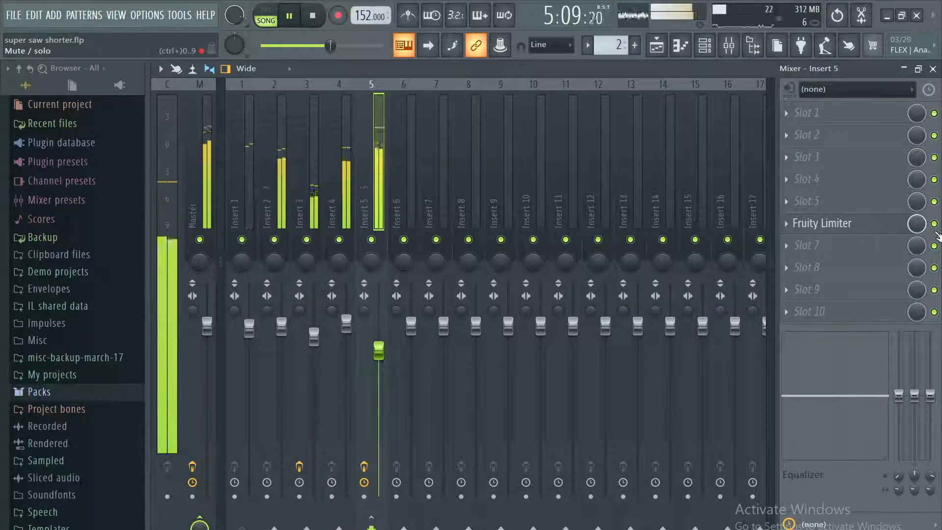
click(934, 224)
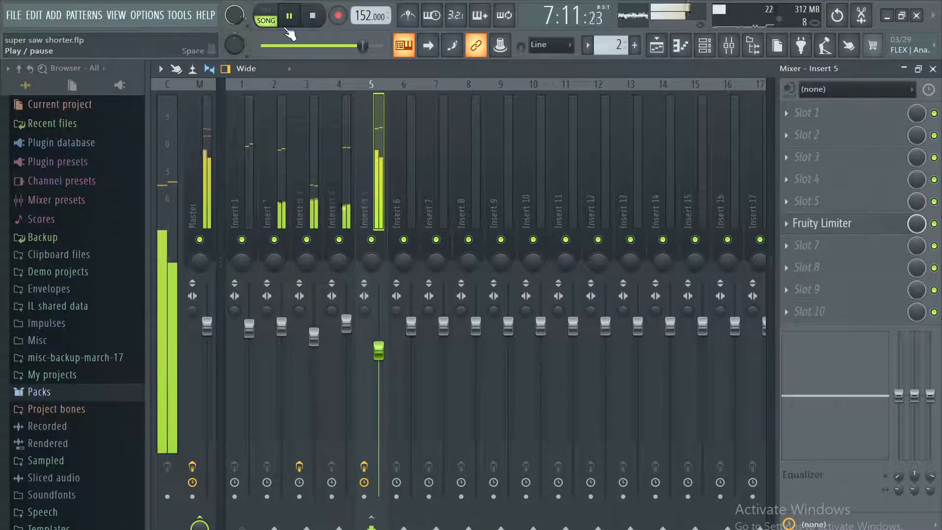
click(291, 16)
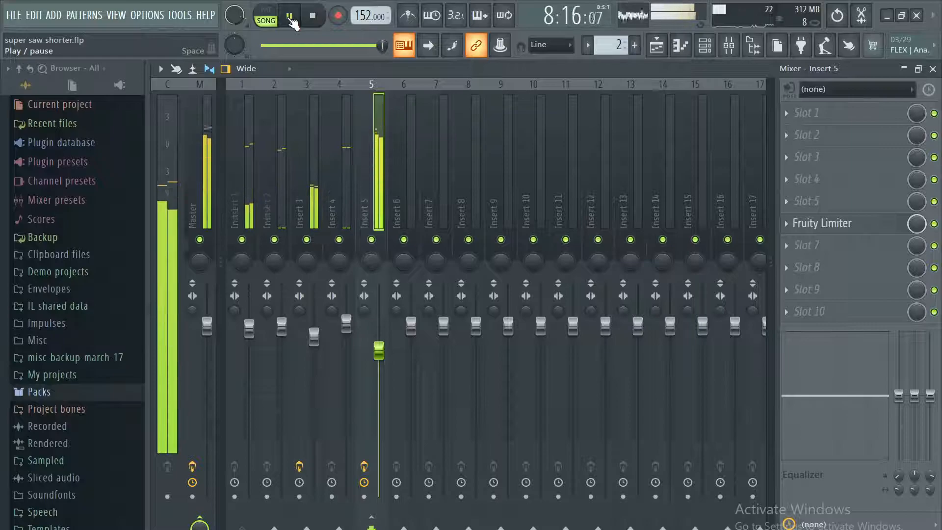
Close the mixer and save the project.
click(933, 69)
click(18, 17)
click(34, 75)
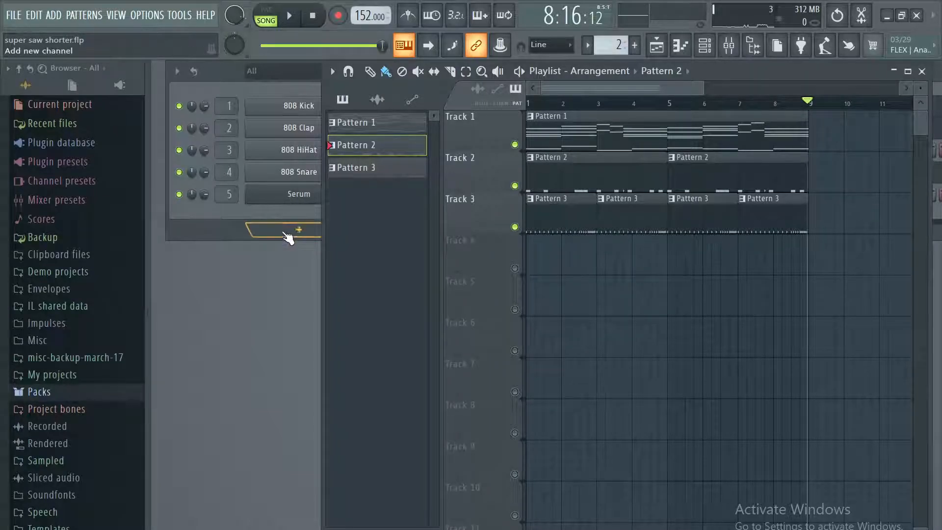
Play Pattern 1 alone in pattern mode, open the Serum channel's synth during playback, and pause.
click(343, 122)
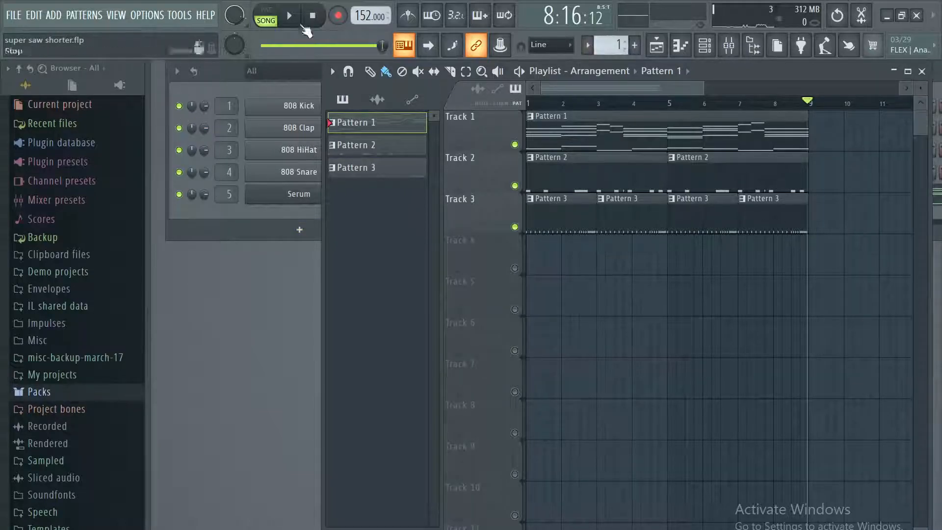
click(266, 15)
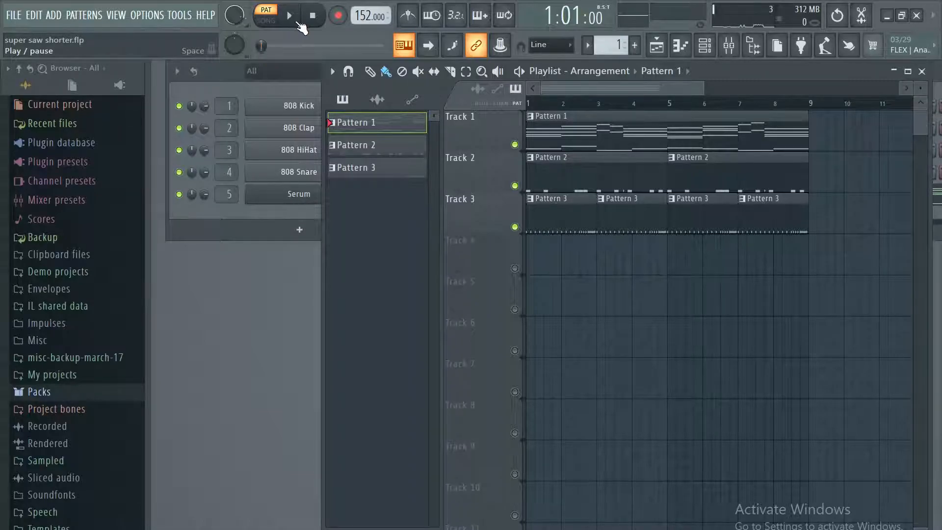
click(298, 22)
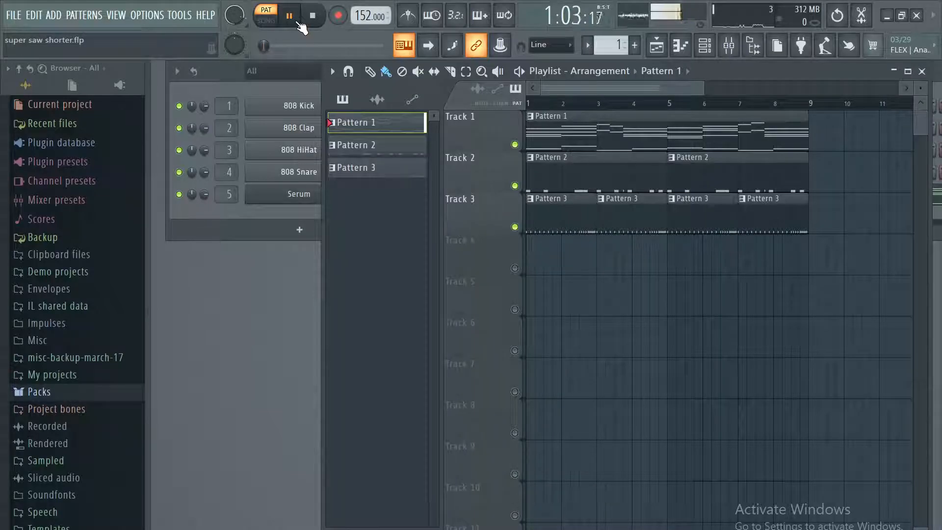
click(307, 195)
drag(601, 66, 613, 61)
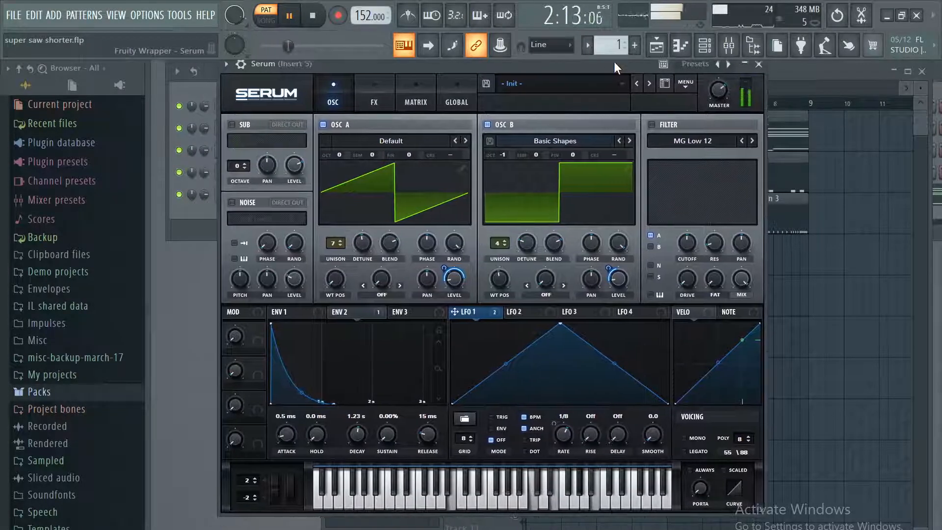
click(297, 19)
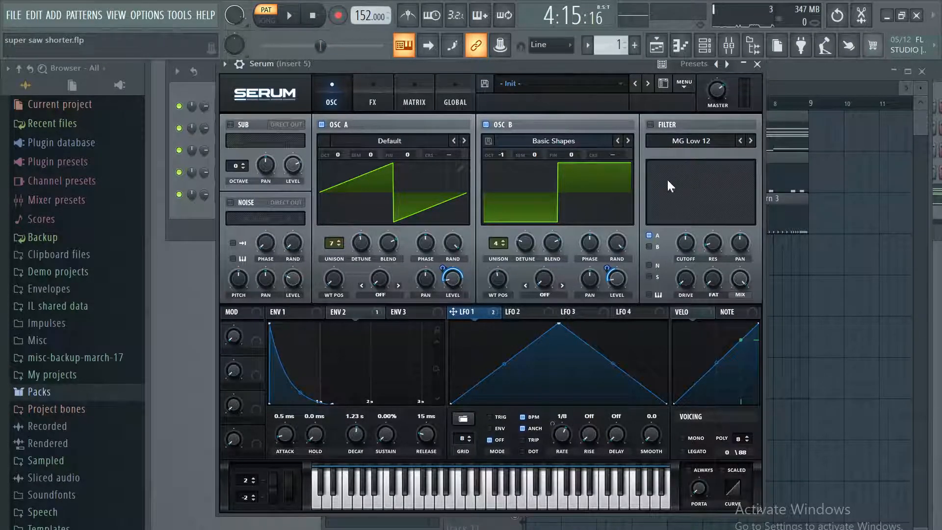
Audition Serum's OSC A alone by playing Pattern 1 with OSC B off, then pause and re-enable OSC B.
click(499, 126)
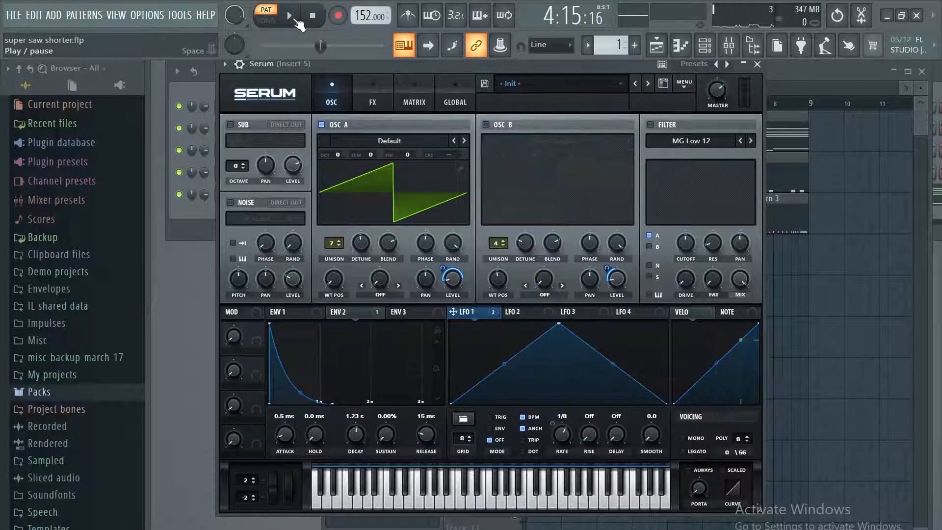
click(296, 19)
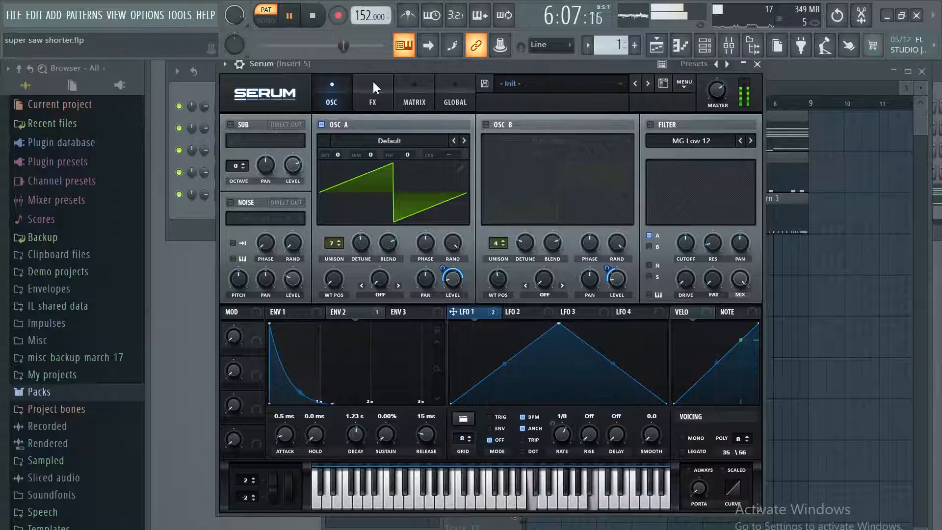
click(290, 15)
click(486, 125)
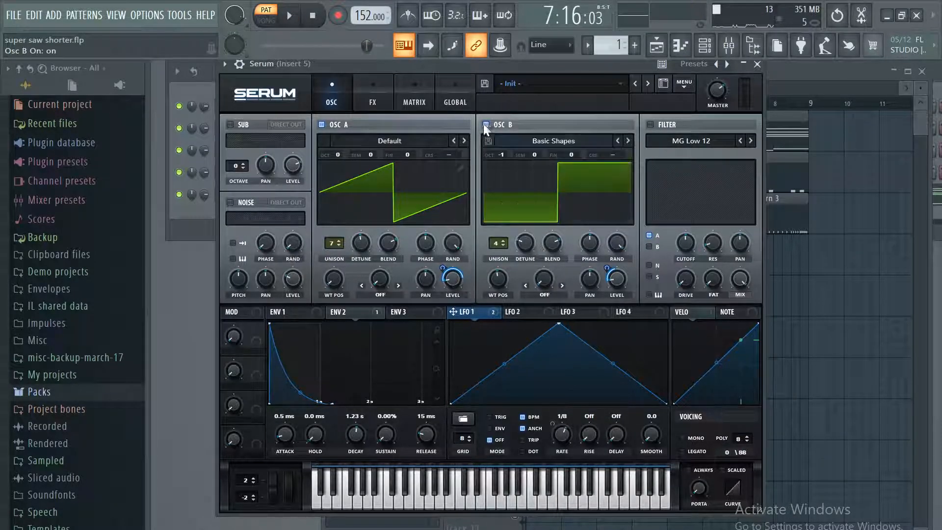
Audition Serum's OSC B alone with OSC A off, then re-enable OSC A and pause playback.
click(345, 125)
click(290, 17)
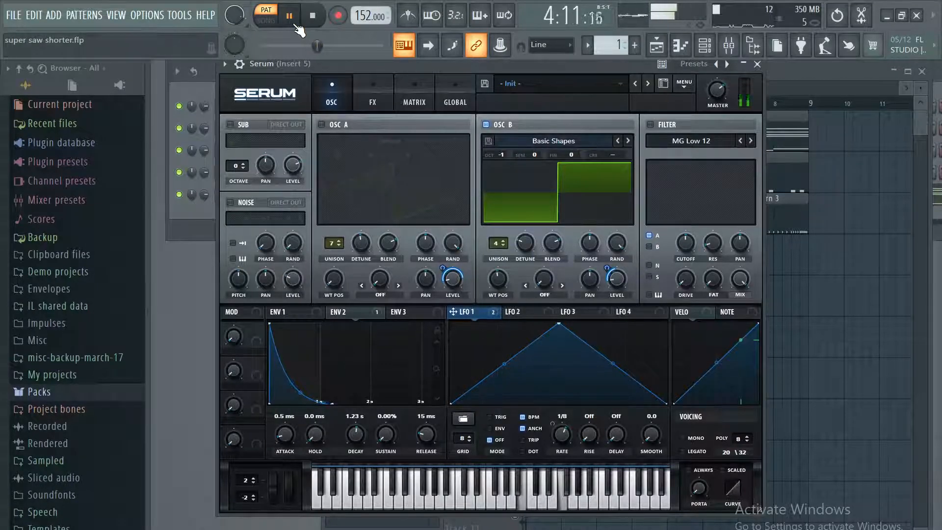
click(343, 130)
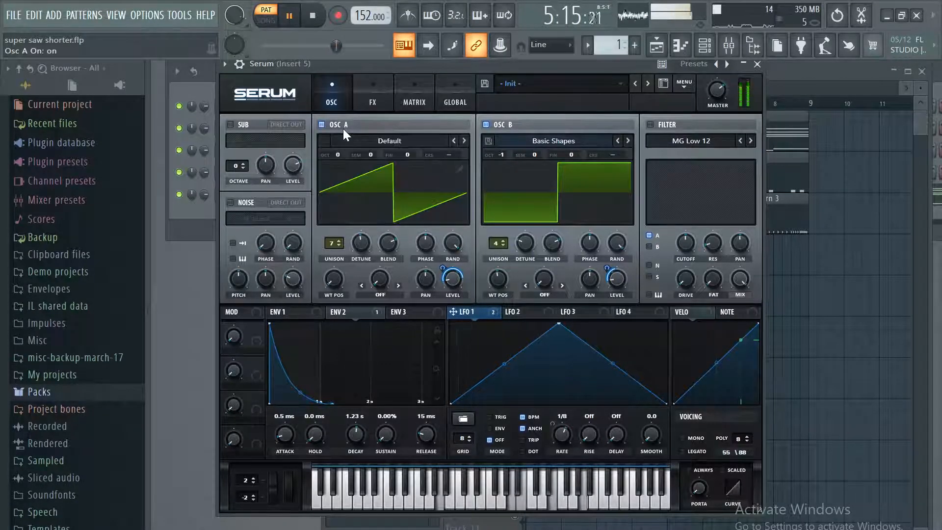
click(290, 18)
Enable the Hall reverb in Serum's effects and set its size to 43% while Pattern 1 plays.
click(375, 101)
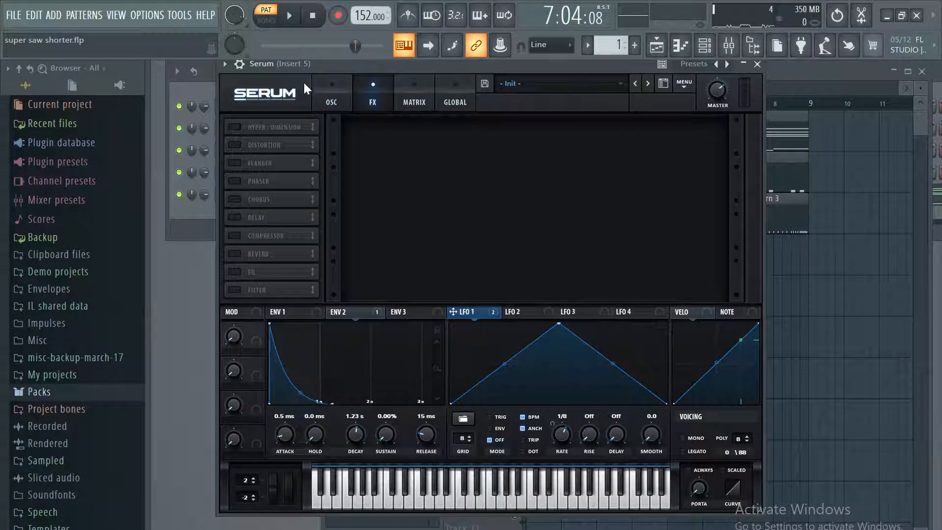
click(345, 101)
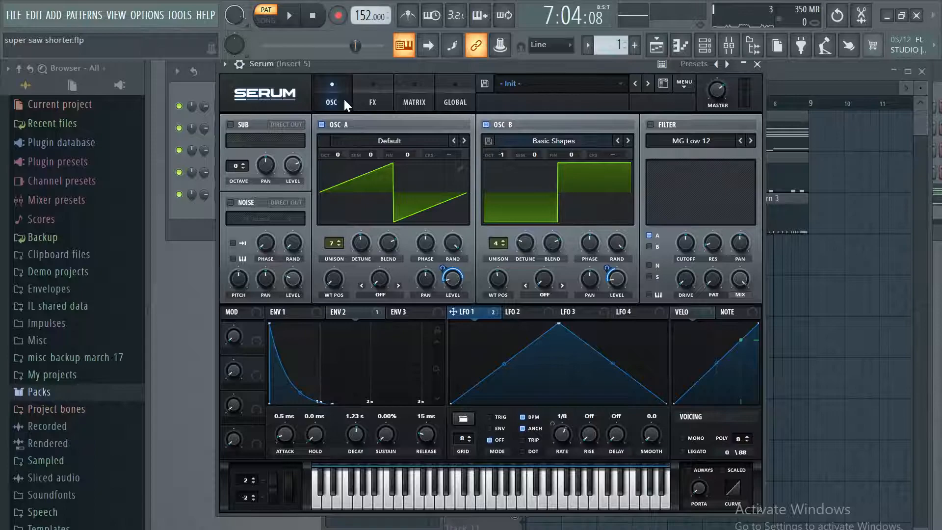
click(370, 93)
click(235, 254)
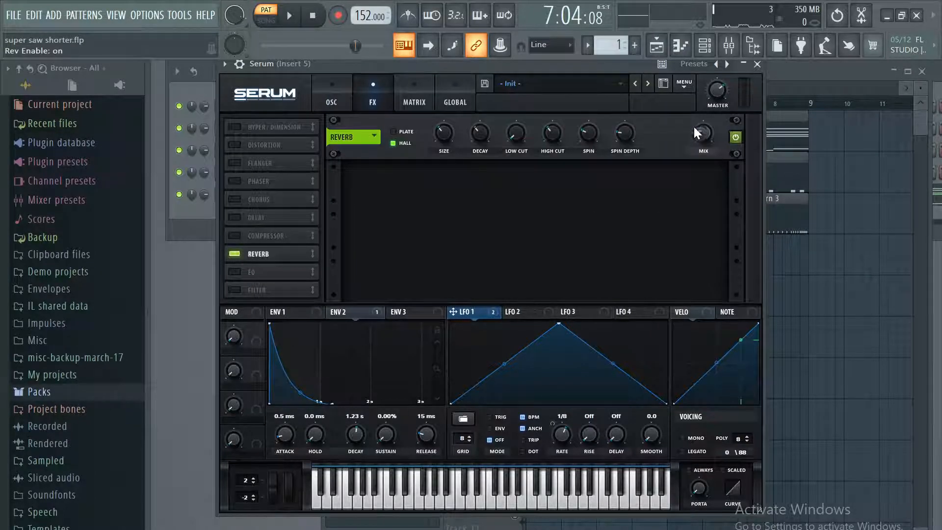
click(290, 16)
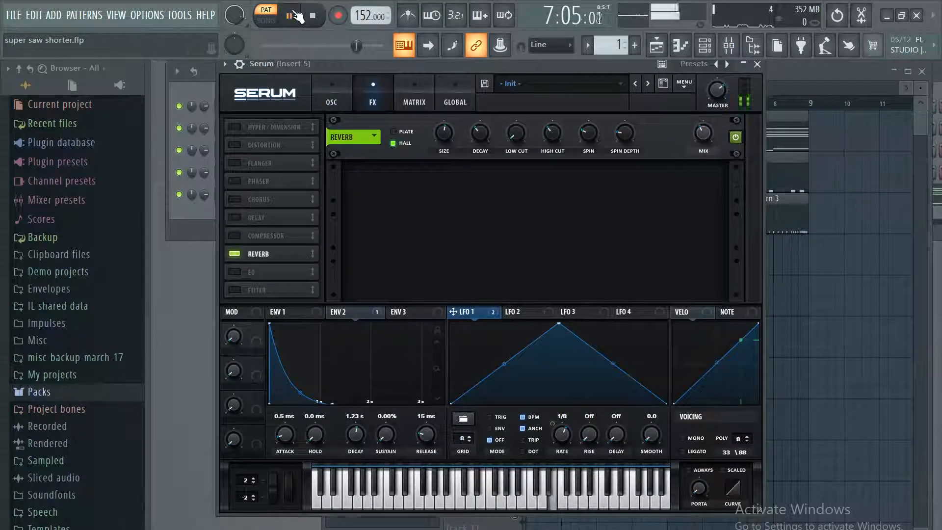
mouse_move(434, 144)
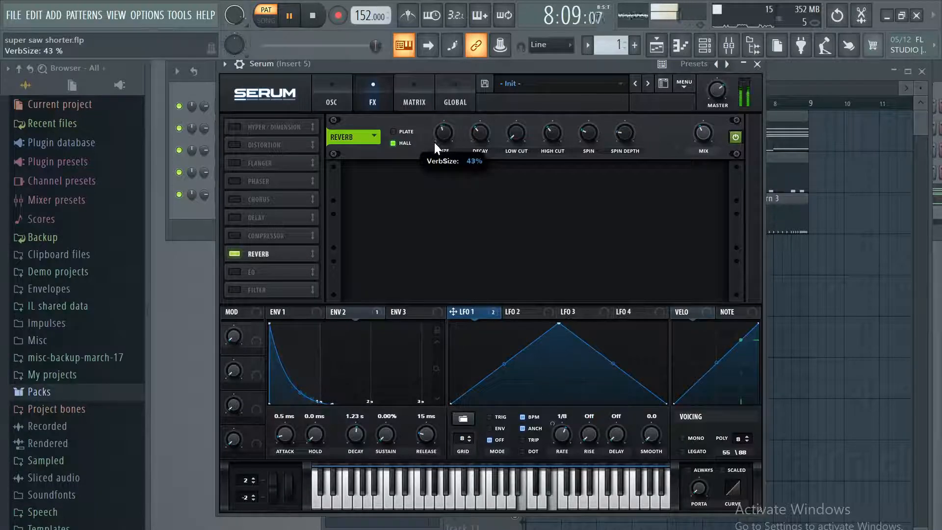
Save the project while the full song plays with the reverb, then pause and switch Serum's reverb off.
click(265, 19)
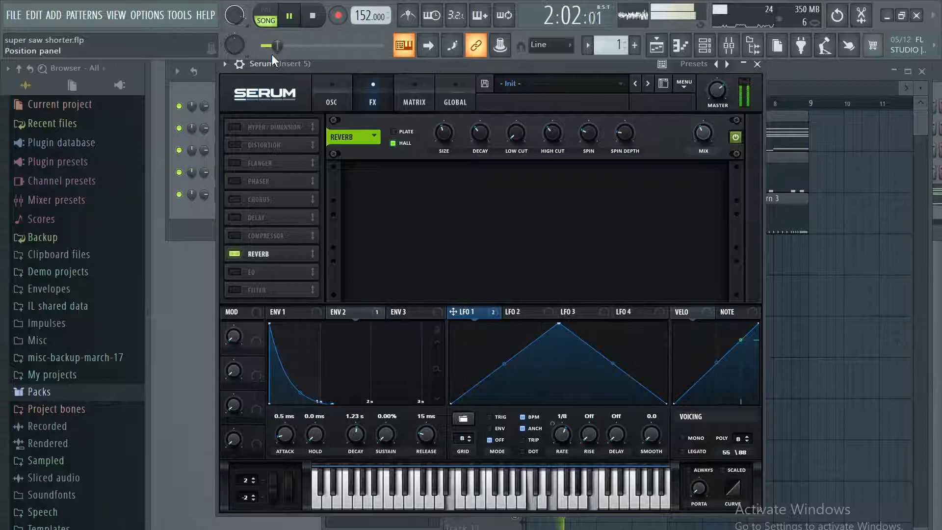
click(18, 15)
click(64, 76)
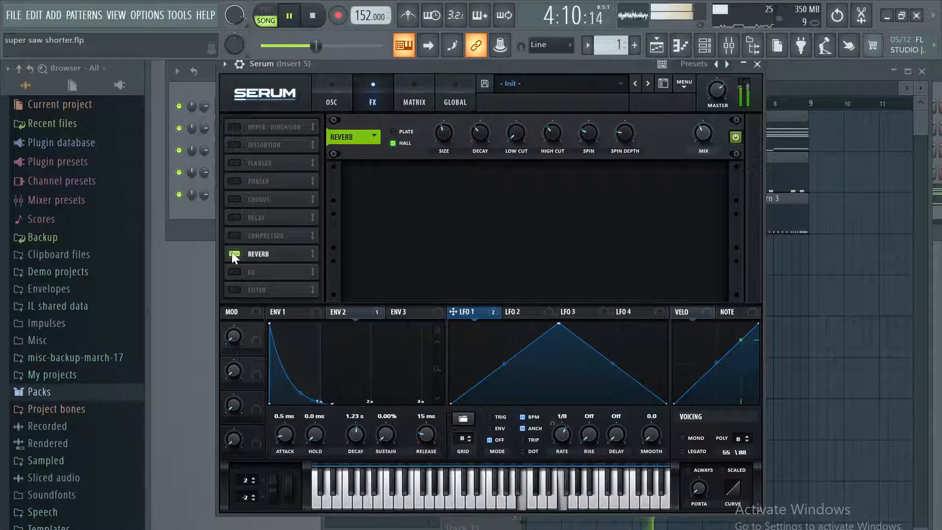
click(290, 17)
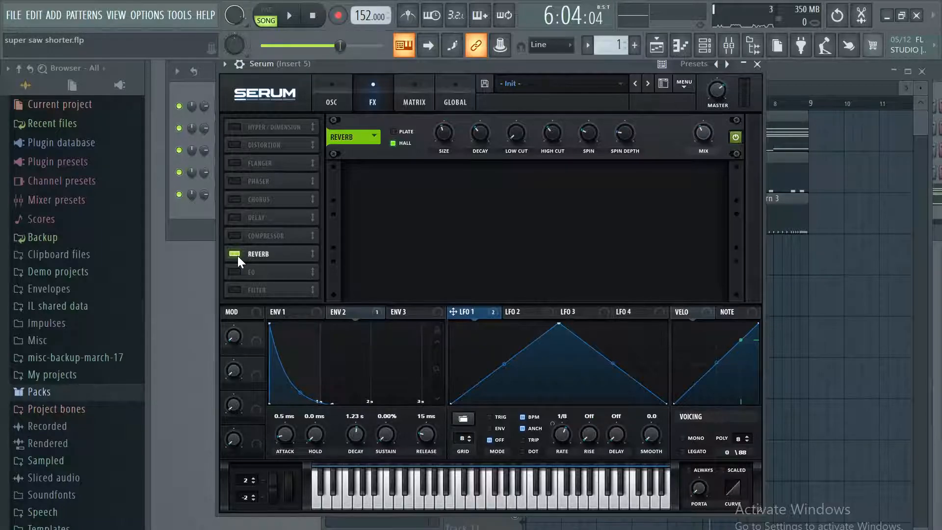
click(235, 254)
Switch off OSC B in Serum, set OSC A's unison to 1 voice and play the song.
click(334, 101)
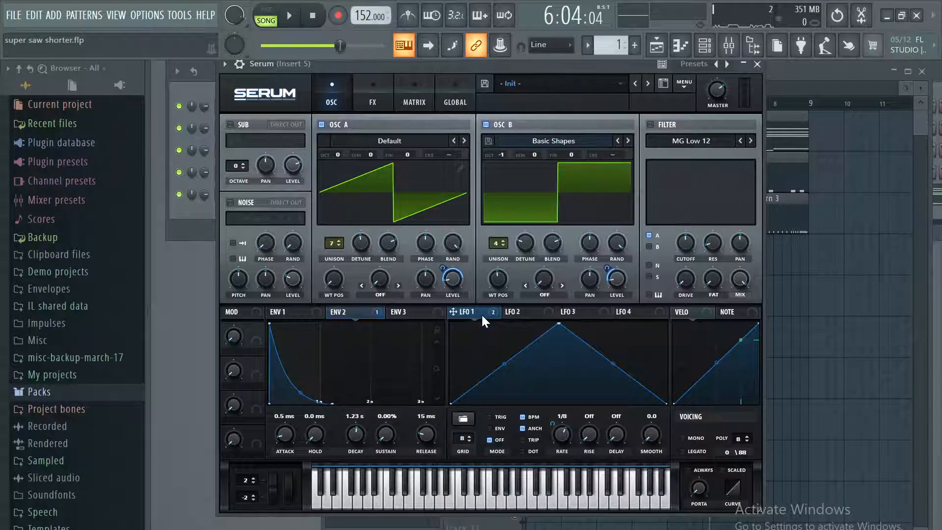
click(486, 124)
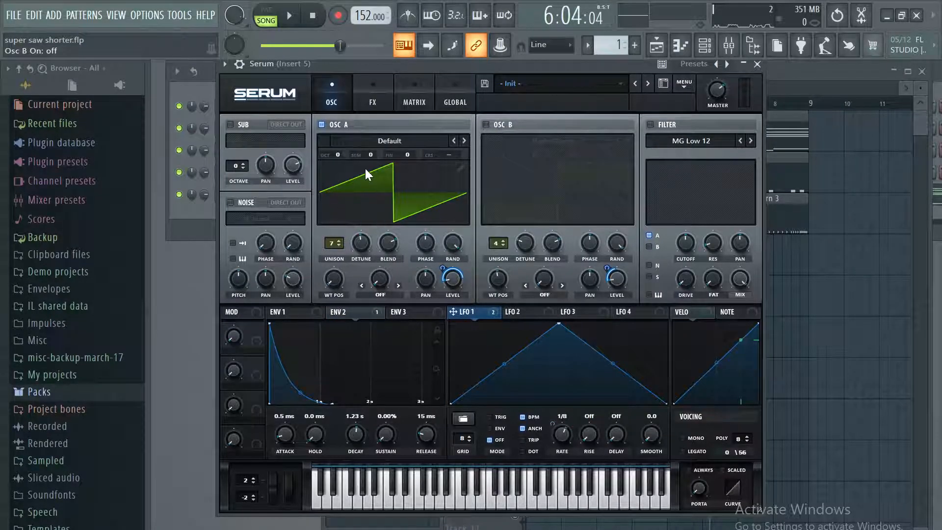
drag(334, 250, 360, 245)
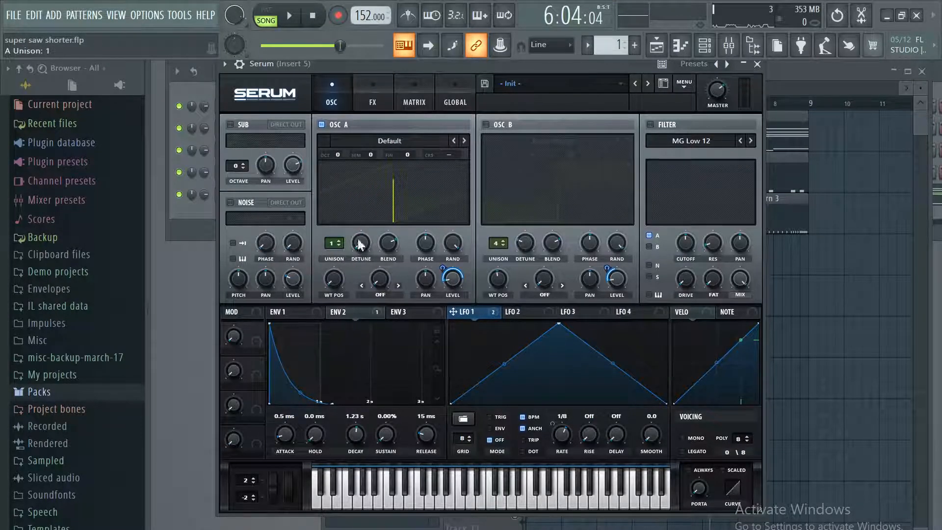
click(290, 17)
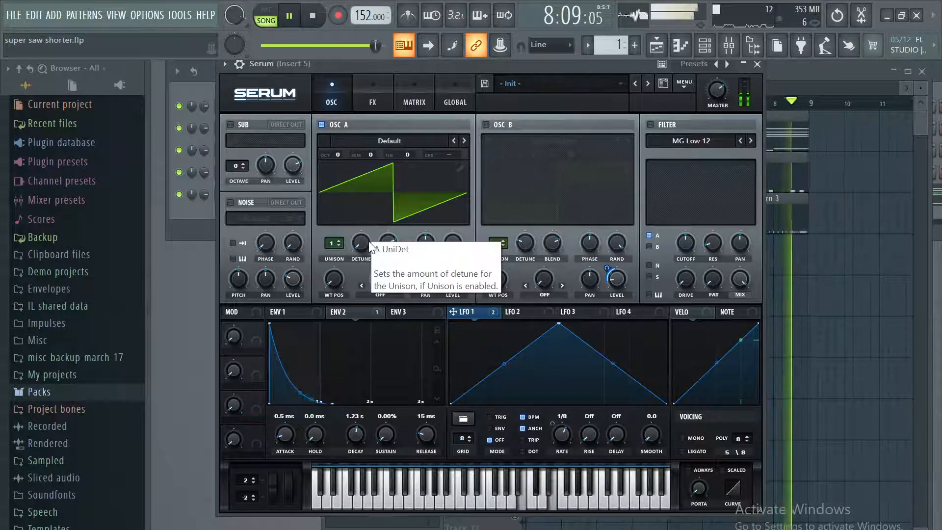
Raise OSC A's unison to 16 voices, adjust its detune to about 0.19 and pause playback.
drag(338, 242, 457, 128)
drag(357, 245, 377, 208)
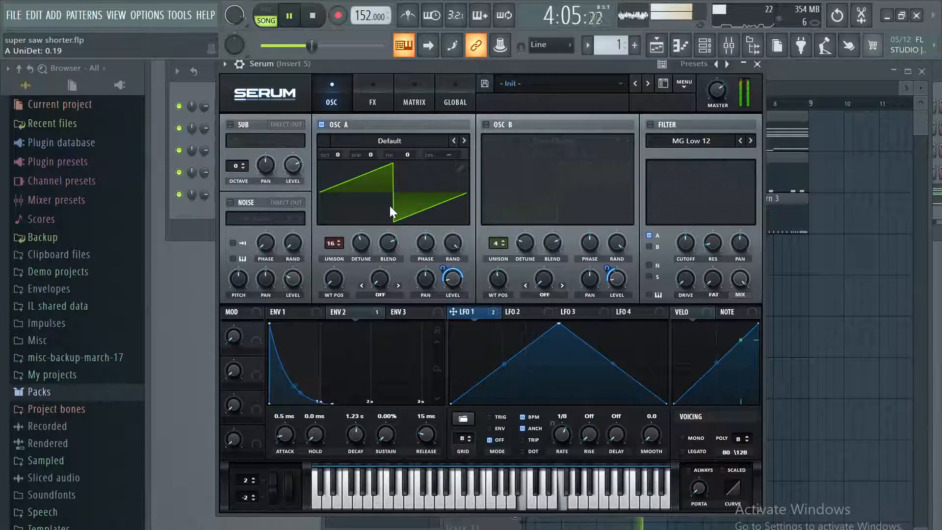
key(space)
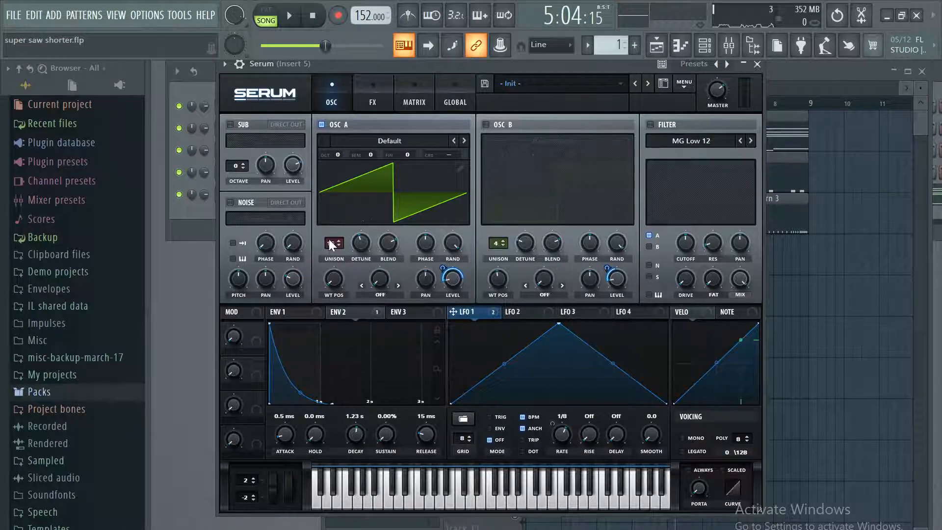
With OSC A's unison at 1 voice and playback paused, try different random phase and phase settings, including about 50% random phase.
key(space)
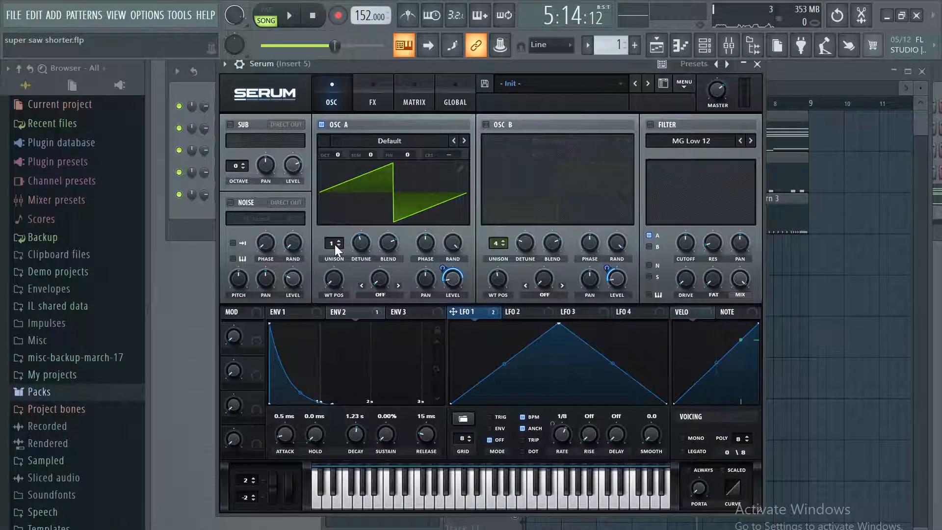
drag(451, 243, 444, 278)
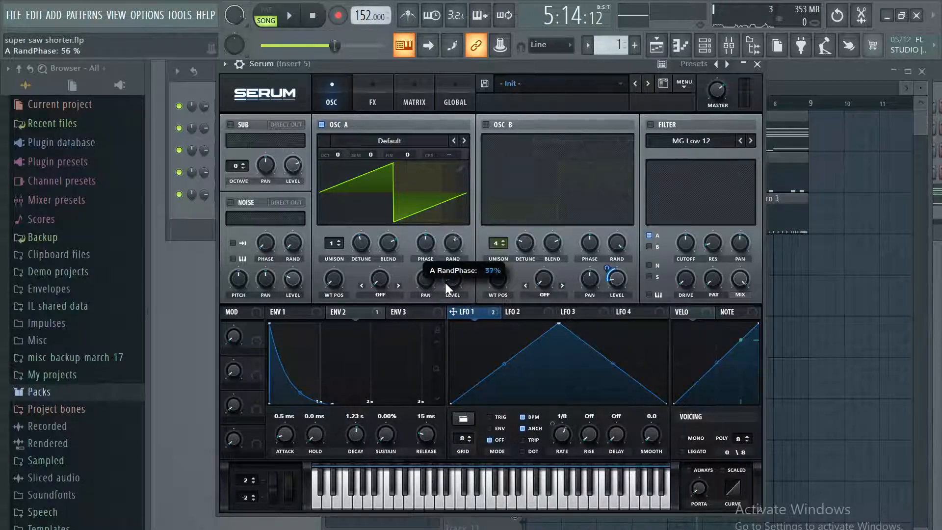
mouse_move(425, 244)
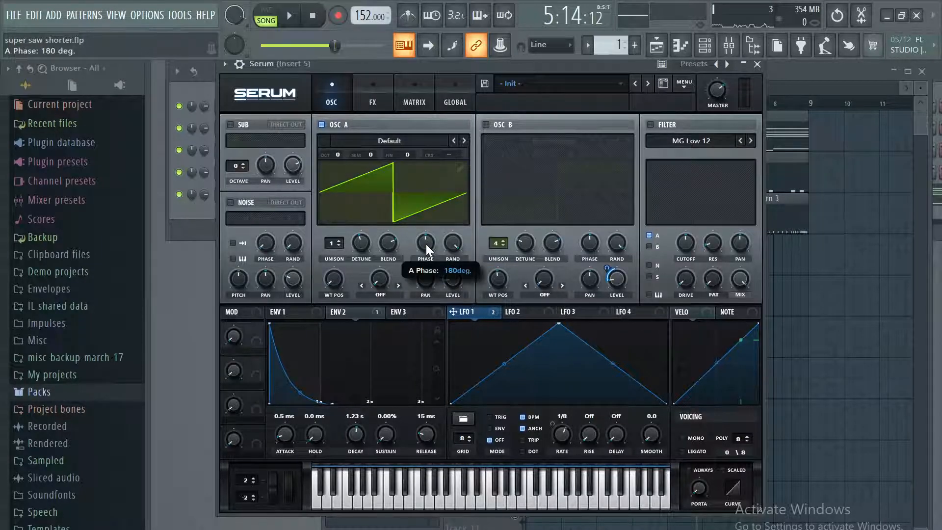
drag(426, 243, 427, 247)
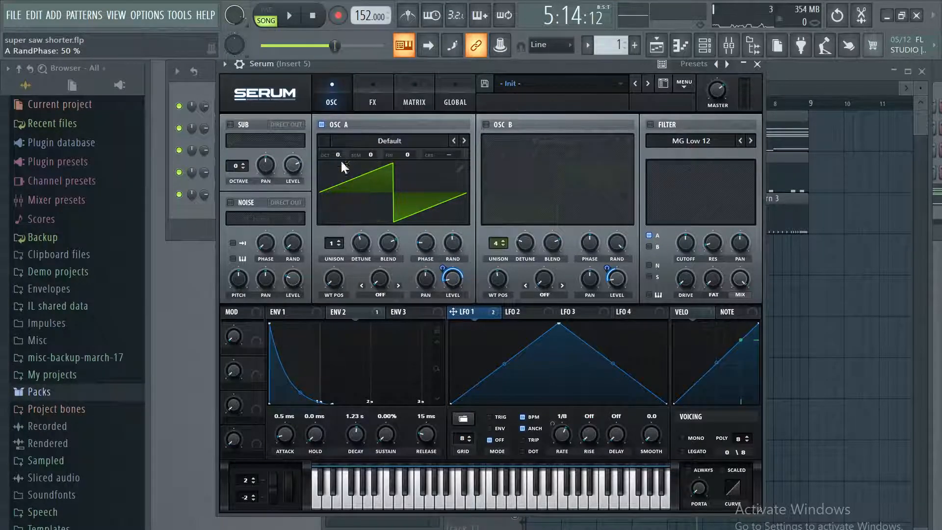
drag(452, 242, 442, 225)
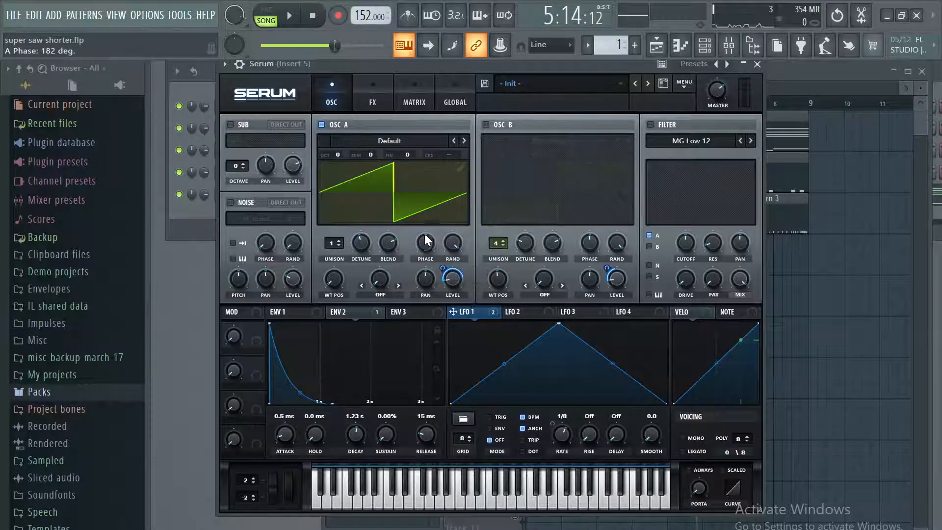
Raise OSC A's unison to 16 voices and adjust its level to about 19%.
scroll(332, 243, up, 15)
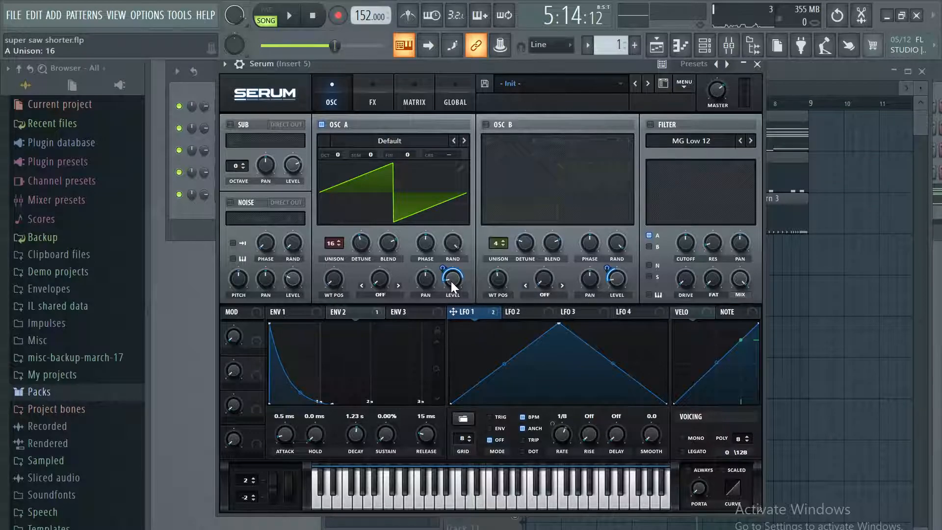
mouse_move(451, 281)
drag(452, 284, 457, 266)
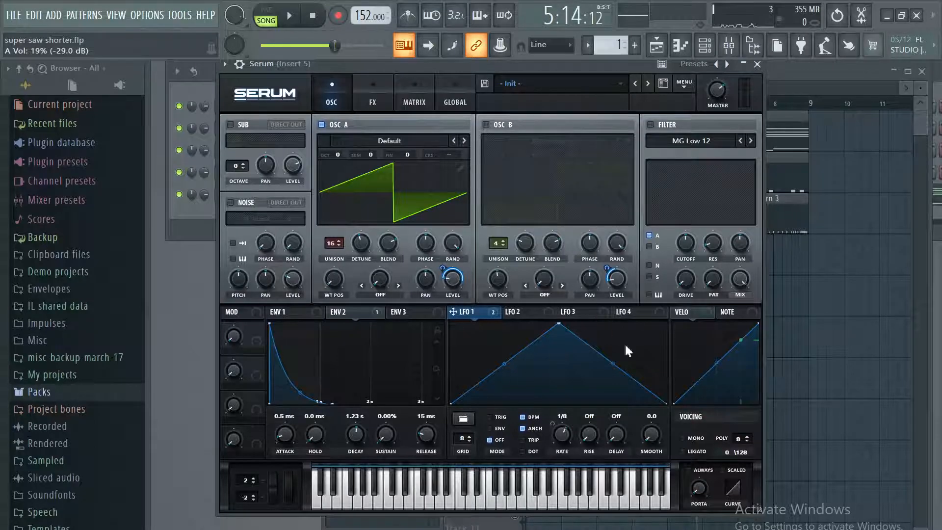
While the song plays, move LFO 1's peak to about a quarter of the way across its shape, and pause playback.
click(291, 23)
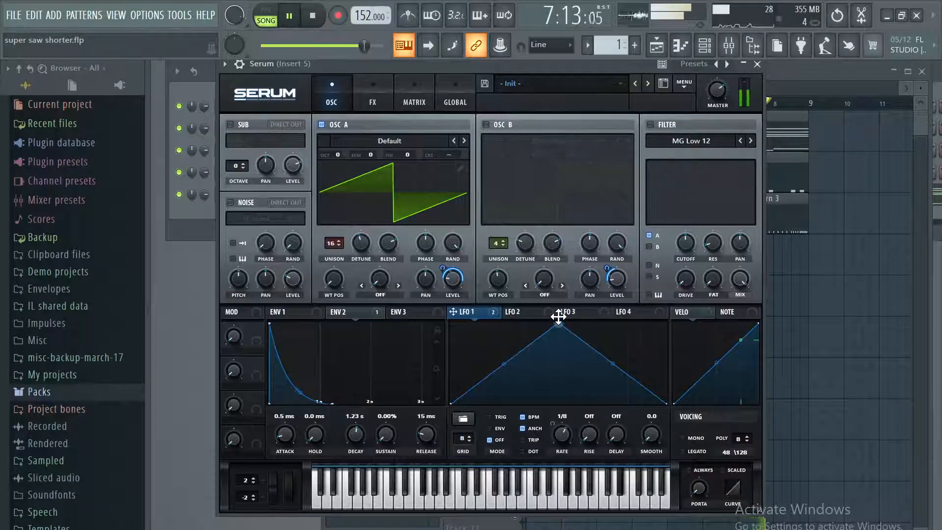
drag(558, 319, 29, 216)
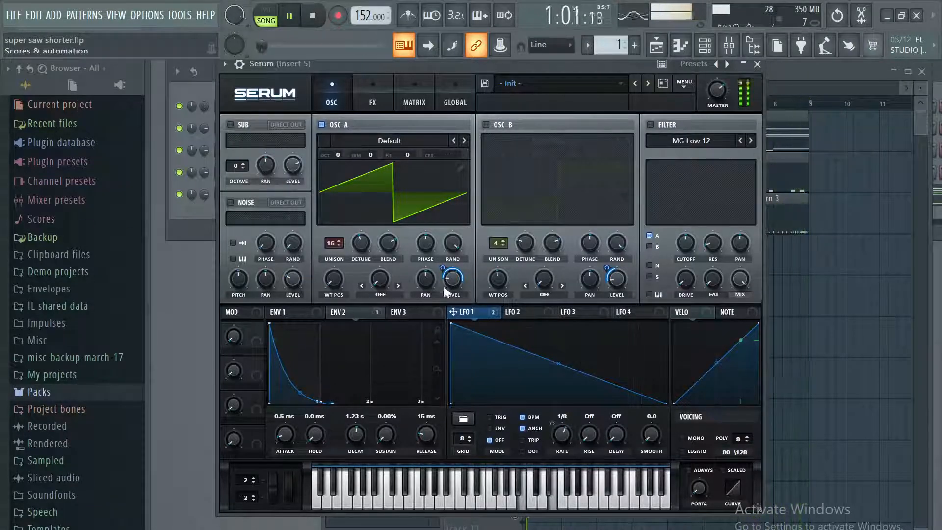
drag(452, 323, 502, 312)
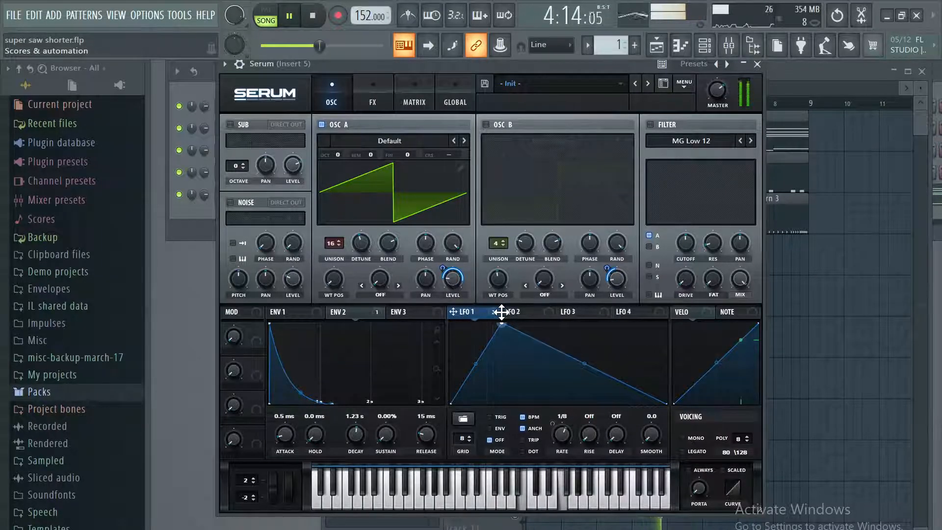
click(286, 20)
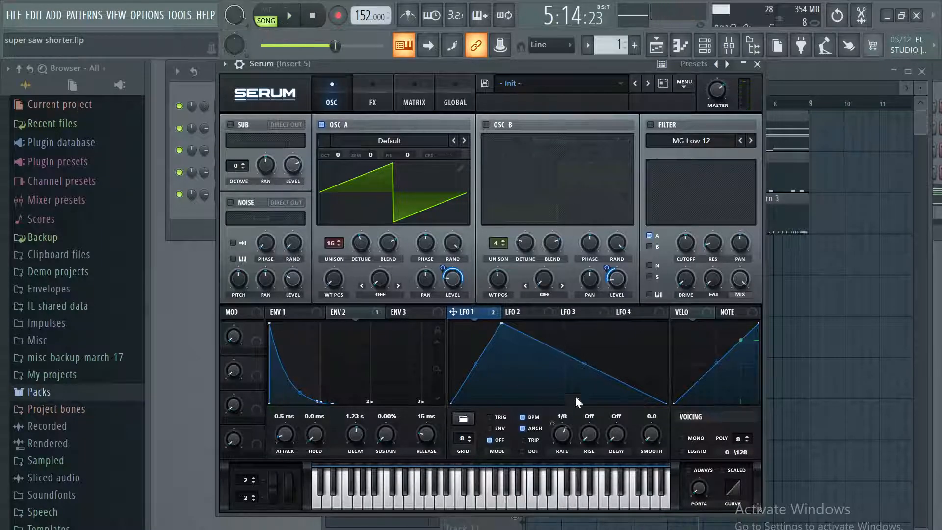
Switch OSC B on and OSC A off in Serum, and play the song.
click(485, 124)
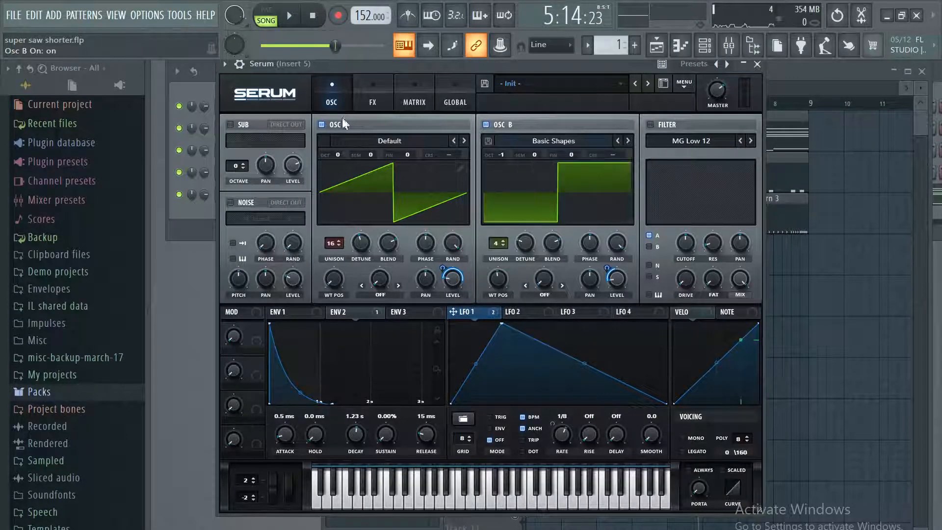
click(324, 123)
click(526, 243)
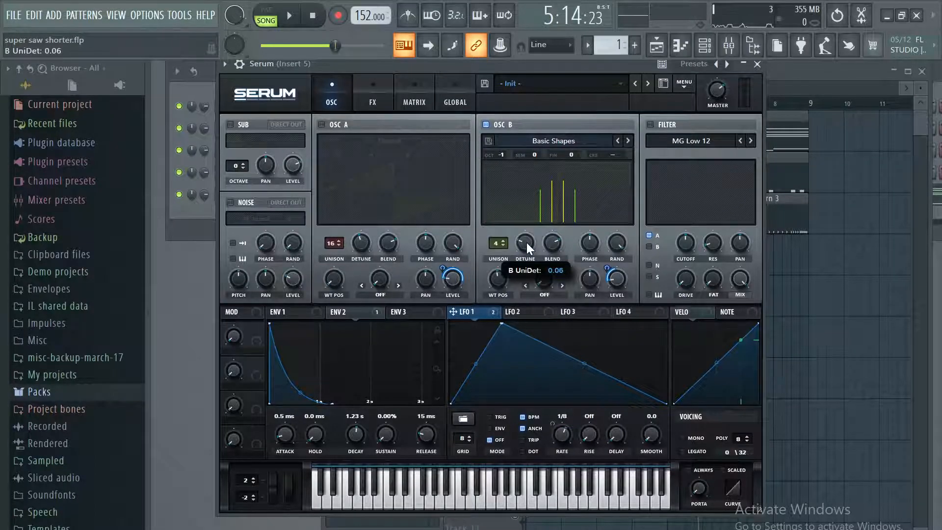
key(space)
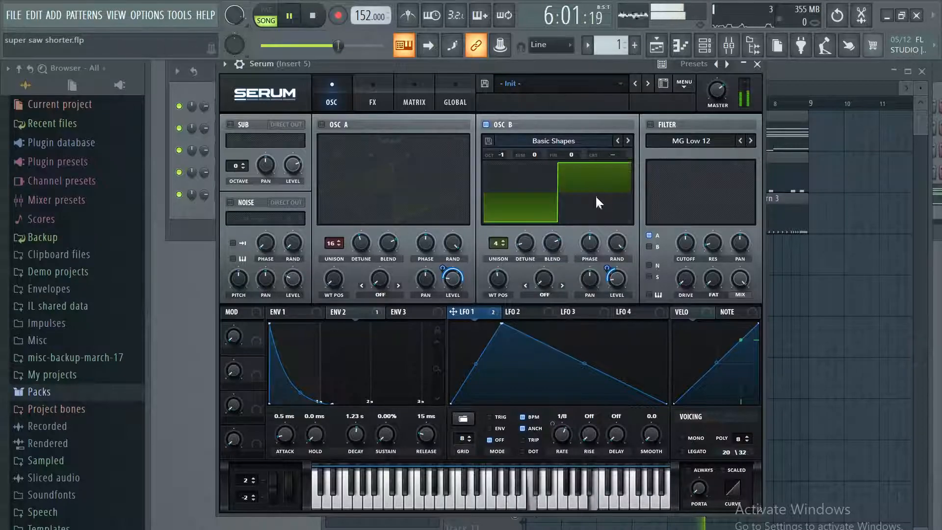
Raise OSC B's unison detune to about 0.24 during playback, and pause the song.
click(526, 246)
drag(542, 212, 538, 214)
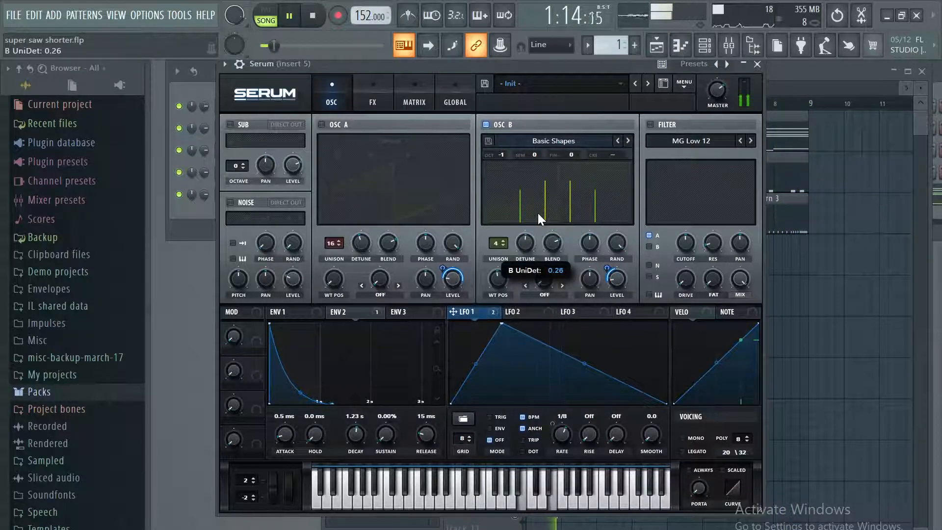
mouse_move(538, 213)
mouse_down()
mouse_move(517, 243)
mouse_move(538, 216)
mouse_up()
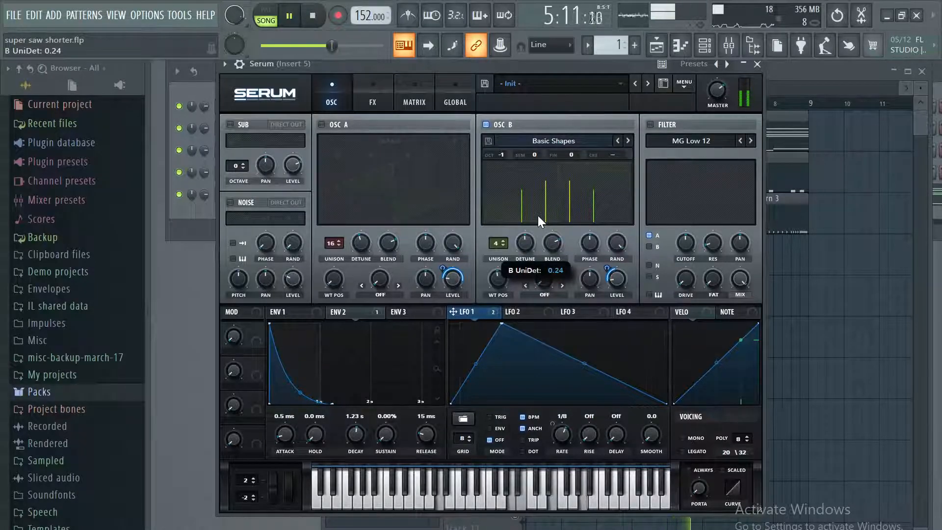
key(space)
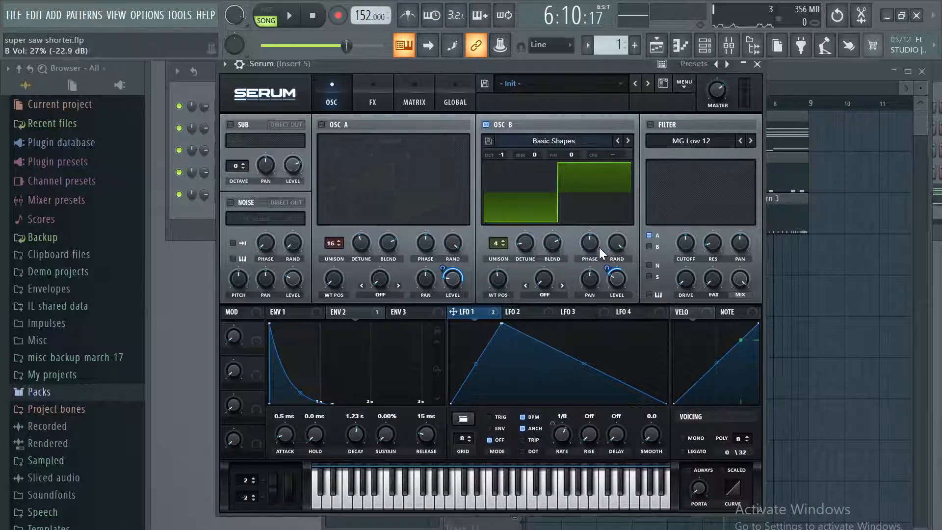
Play the song with both oscillators on and set the LFO 1 modulation amount on OSC B's level to 45.
click(290, 16)
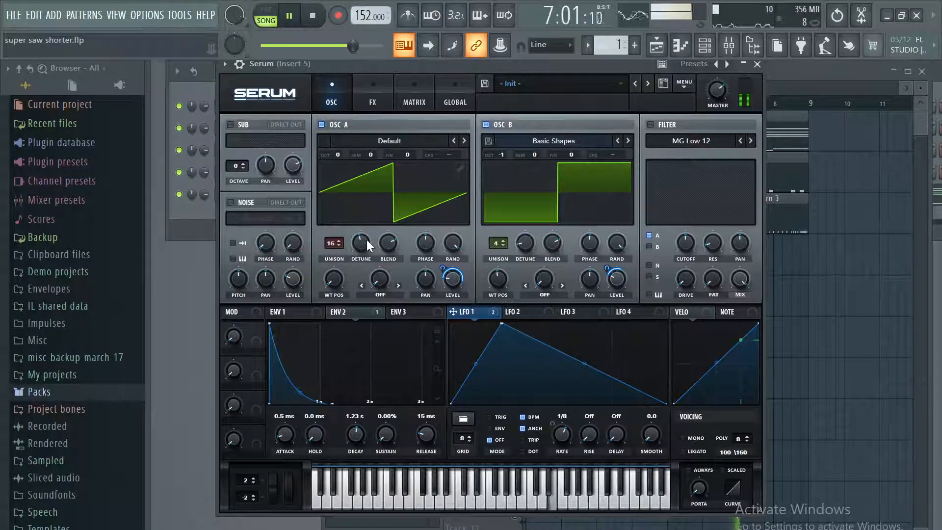
mouse_move(367, 239)
drag(618, 275, 617, 282)
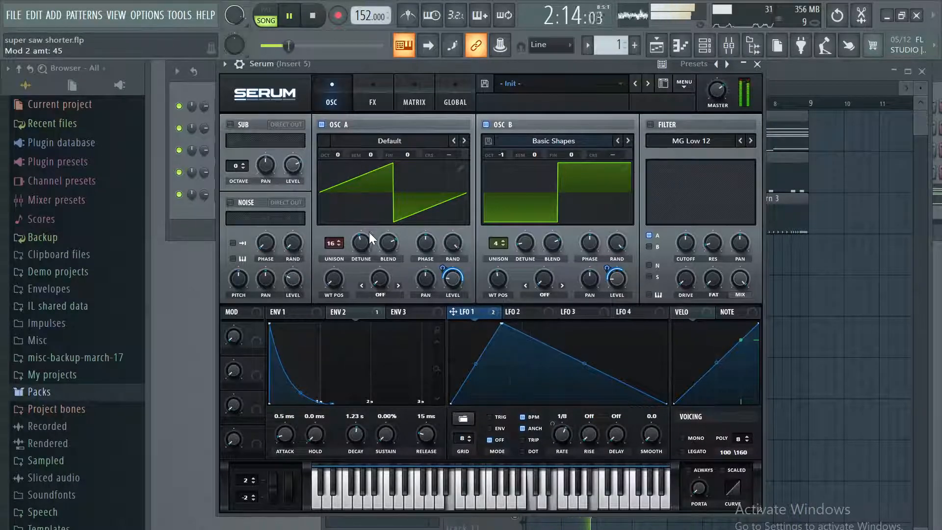
Adjust OSC A's detune, assign LFO 2 to modulate it and set LFO 2's rate to bar.
drag(363, 244, 356, 272)
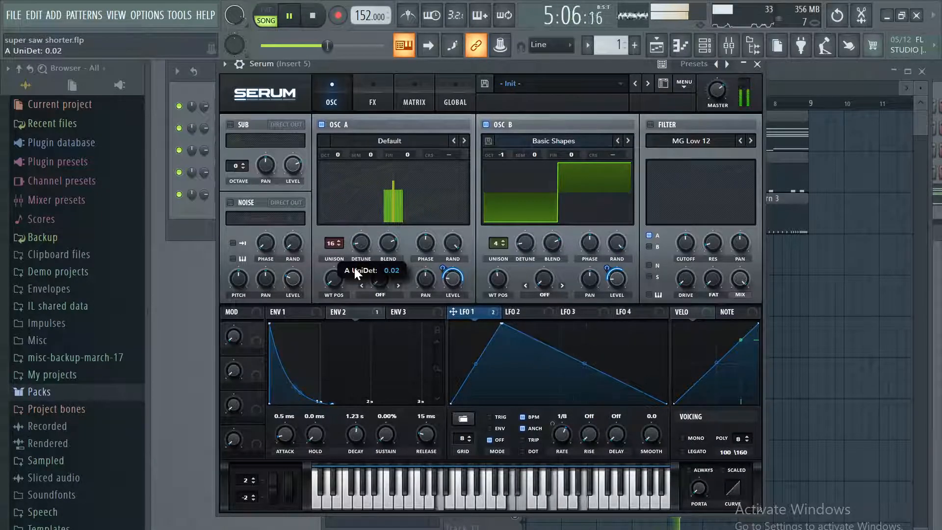
drag(354, 267, 364, 245)
click(520, 309)
drag(520, 309, 358, 240)
drag(564, 428, 558, 440)
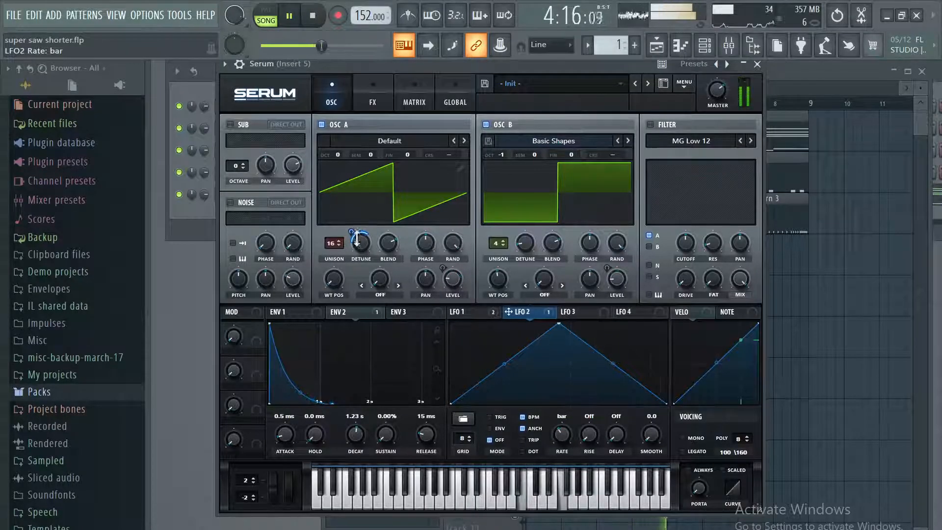
mouse_move(365, 242)
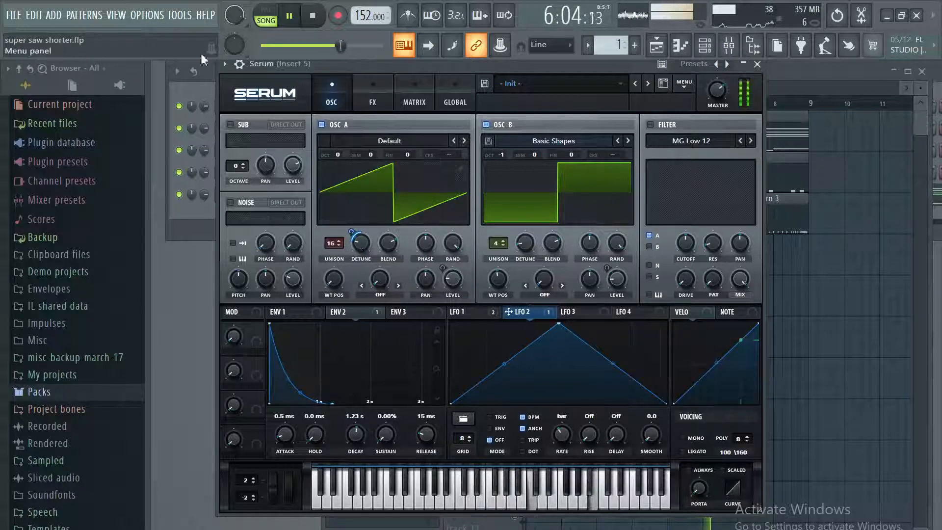
Close the Serum window, save the project and pause playback.
click(757, 64)
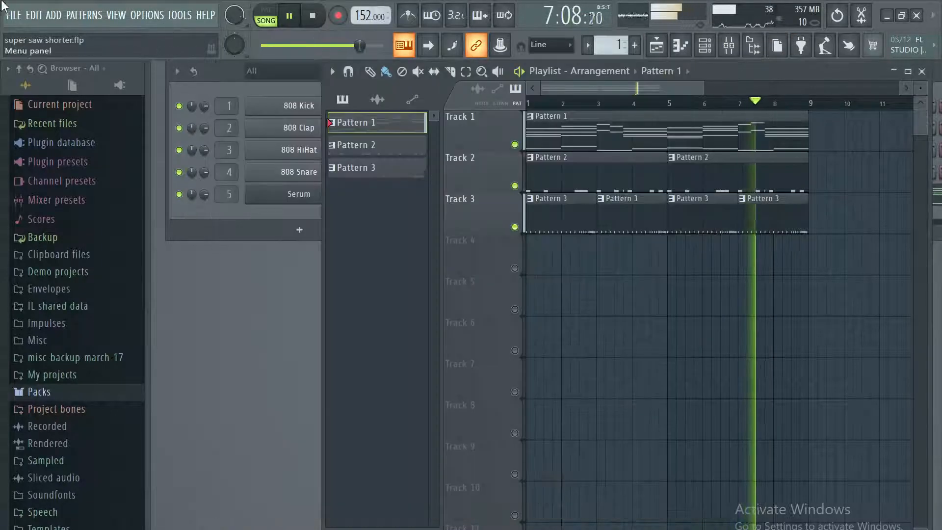
click(14, 14)
click(55, 74)
click(290, 16)
Reopen Serum, adjust LFO 2's modulation amount on OSC A's detune and audition the song briefly.
click(297, 193)
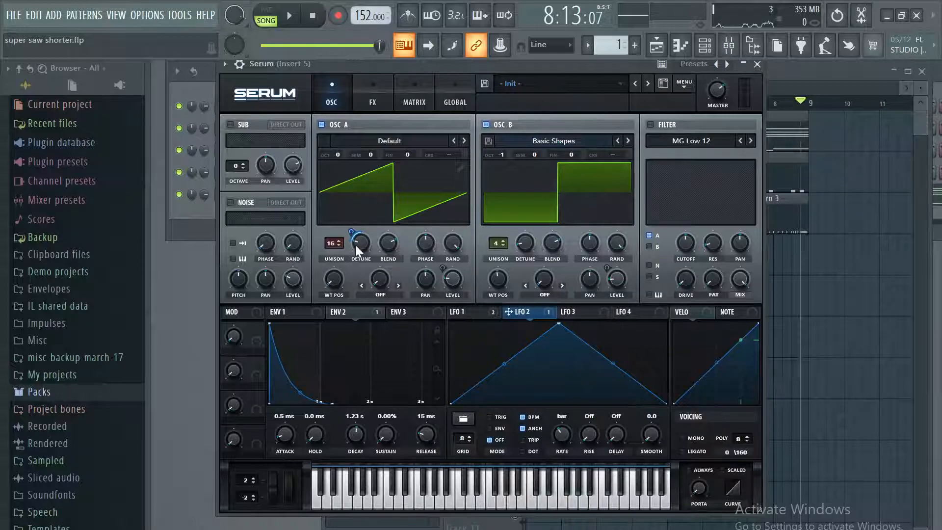
drag(354, 231, 356, 131)
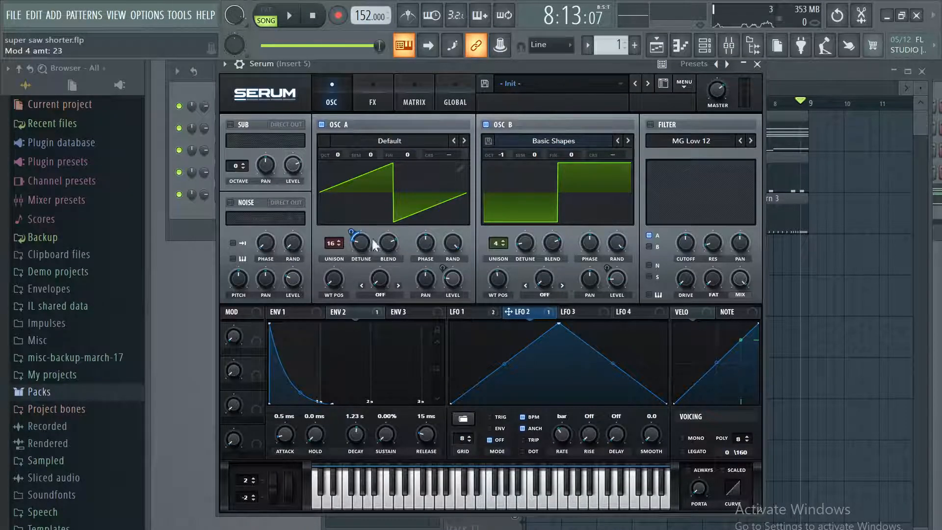
click(290, 16)
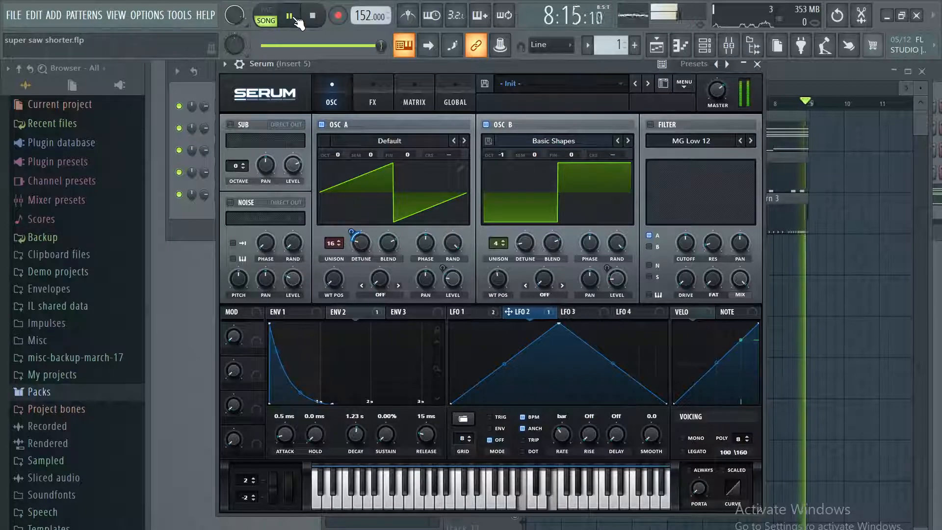
key(space)
Set ENV 1's attack to 0.0 ms, decay to 728 ms, sustain to 0.0 dB and release to 0.2 ms.
right_click(357, 311)
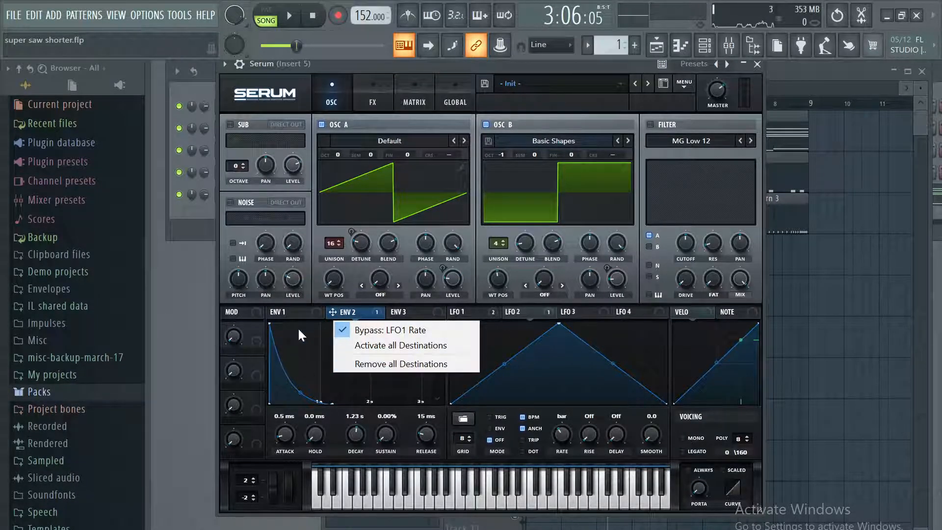
click(308, 314)
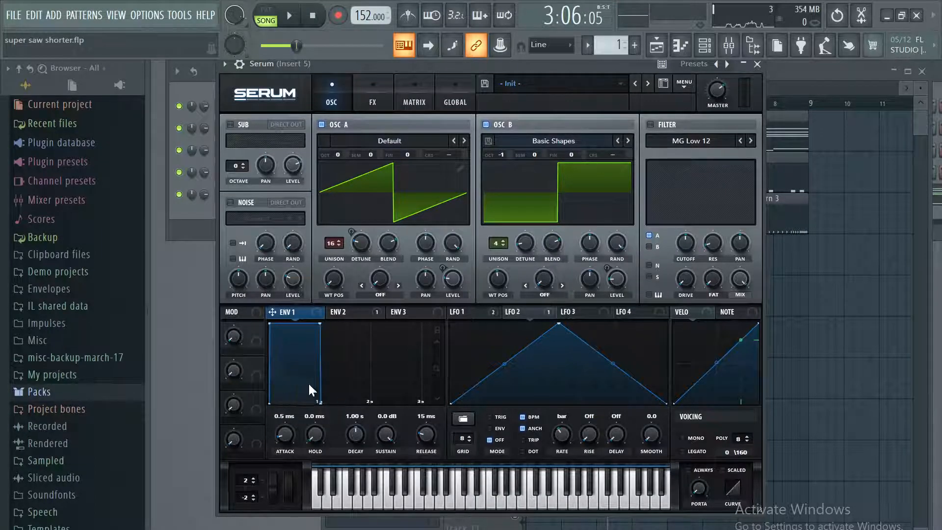
mouse_move(351, 430)
mouse_down()
mouse_move(366, 426)
mouse_move(337, 430)
mouse_up()
drag(280, 438, 312, 446)
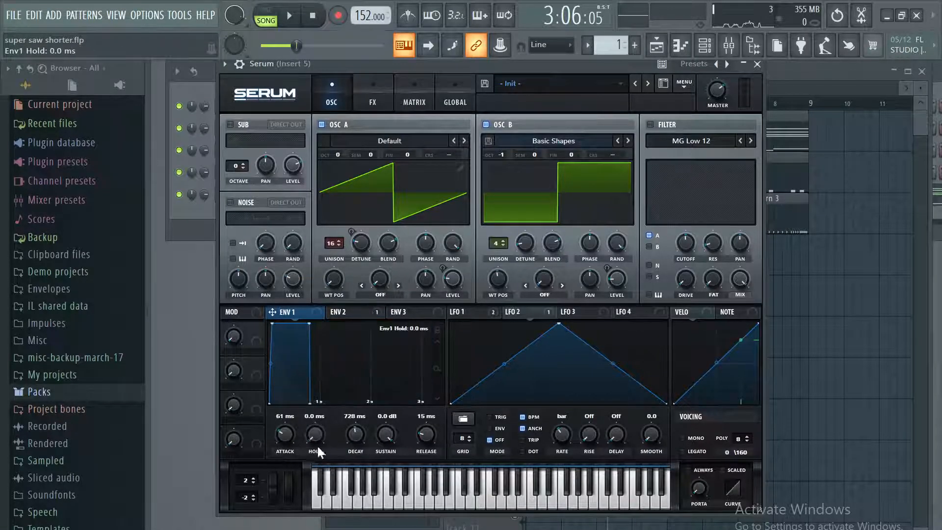
drag(425, 433, 354, 492)
drag(385, 435, 396, 337)
drag(269, 454, 208, 466)
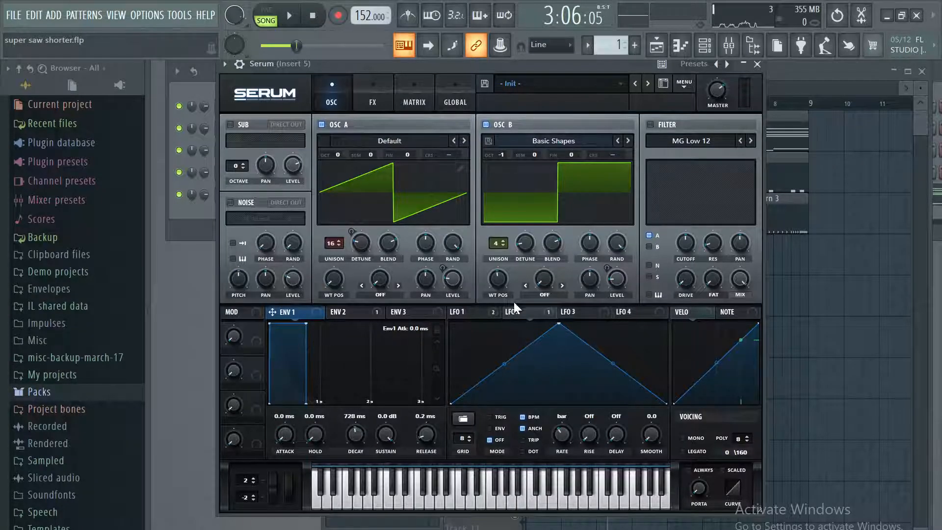
Play the song with LFO 1 shown in Serum, close the plugin window and pause playback.
click(486, 312)
key(space)
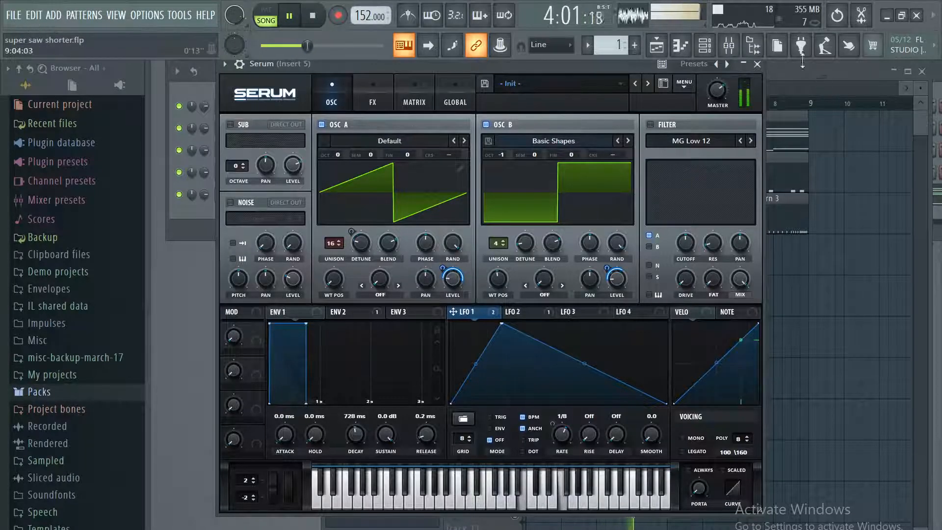
click(756, 64)
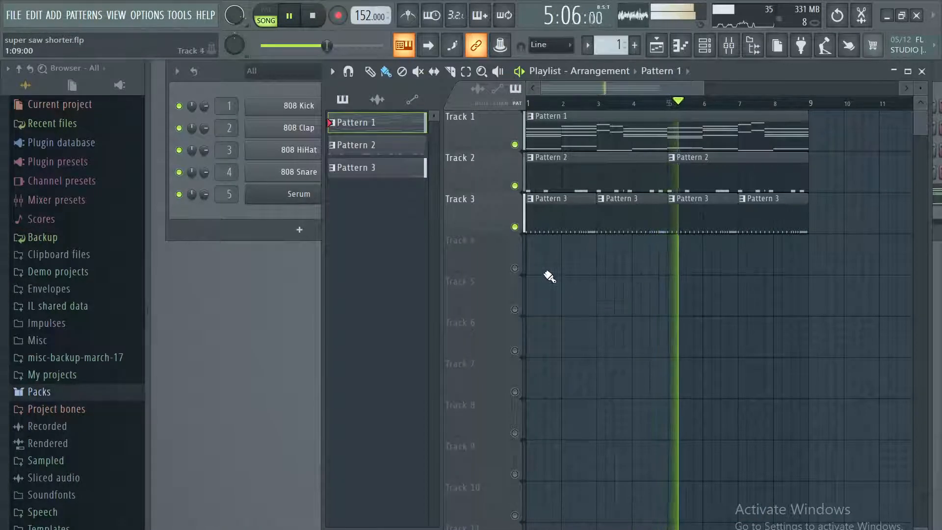
click(289, 14)
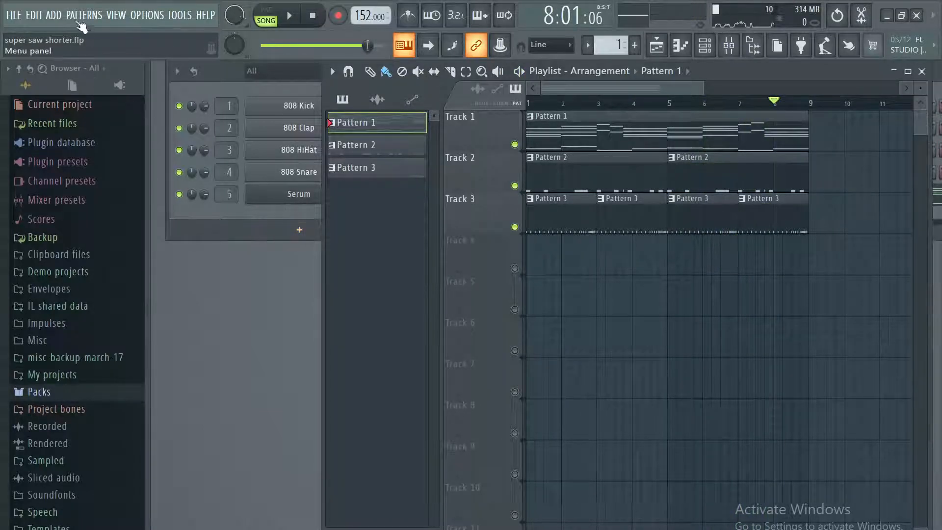
click(54, 15)
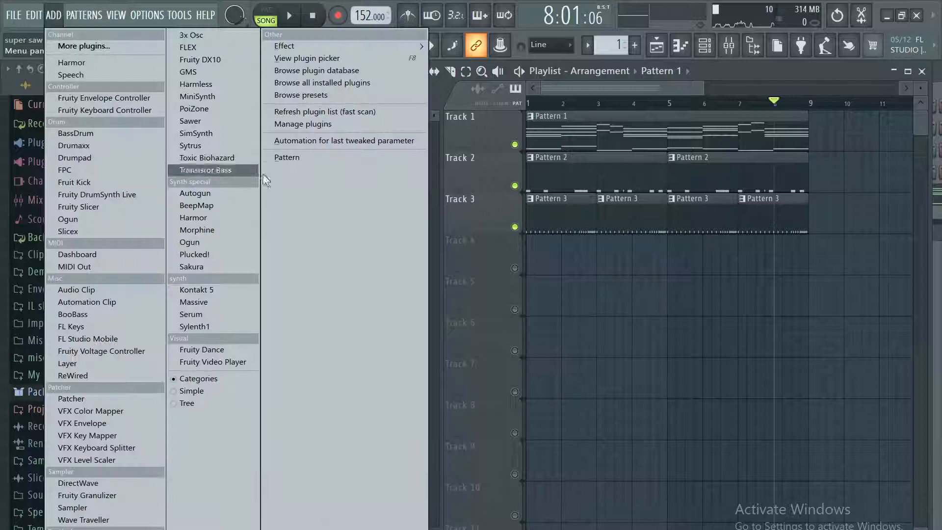
click(229, 315)
right_click(284, 196)
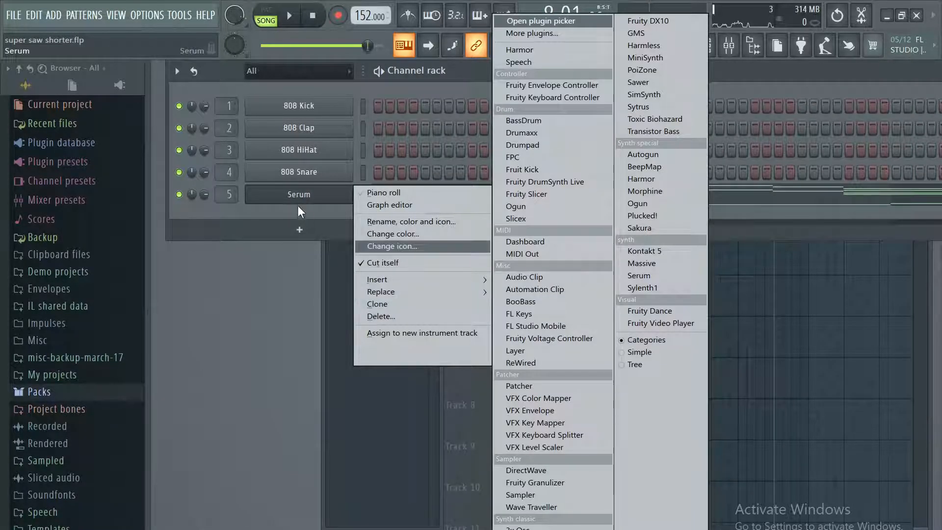
click(298, 205)
Open the Serum channel and reset its patch to the initial preset.
click(294, 196)
click(555, 84)
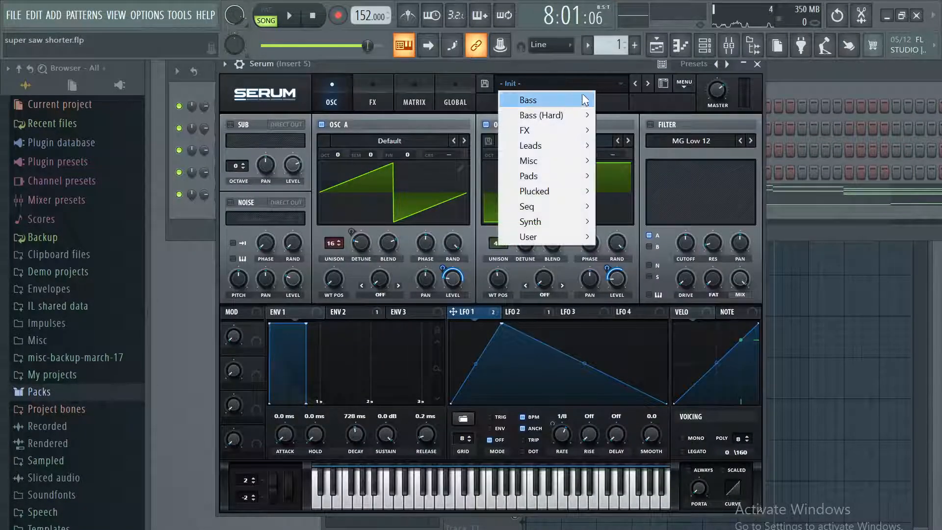
click(683, 85)
click(701, 133)
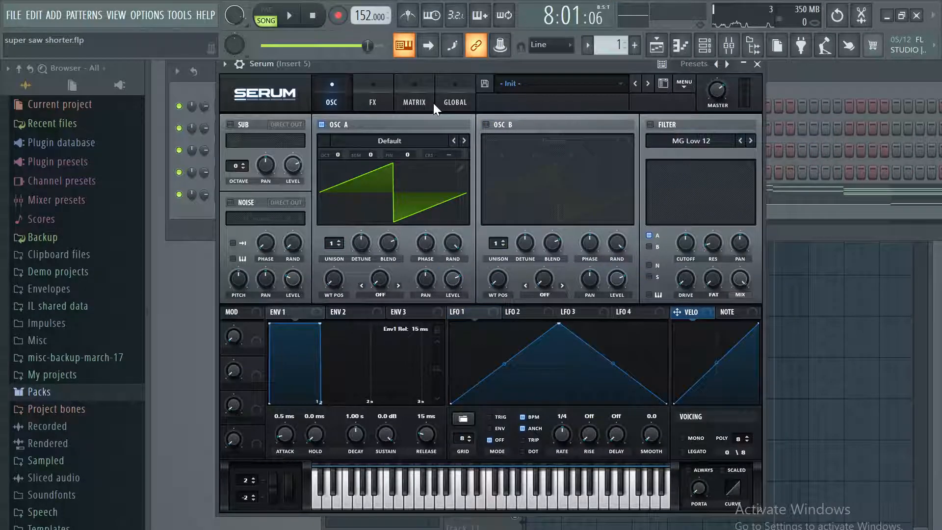
Start song playback and set OSC A's unison to 9 voices with a detune of 0.12.
click(292, 28)
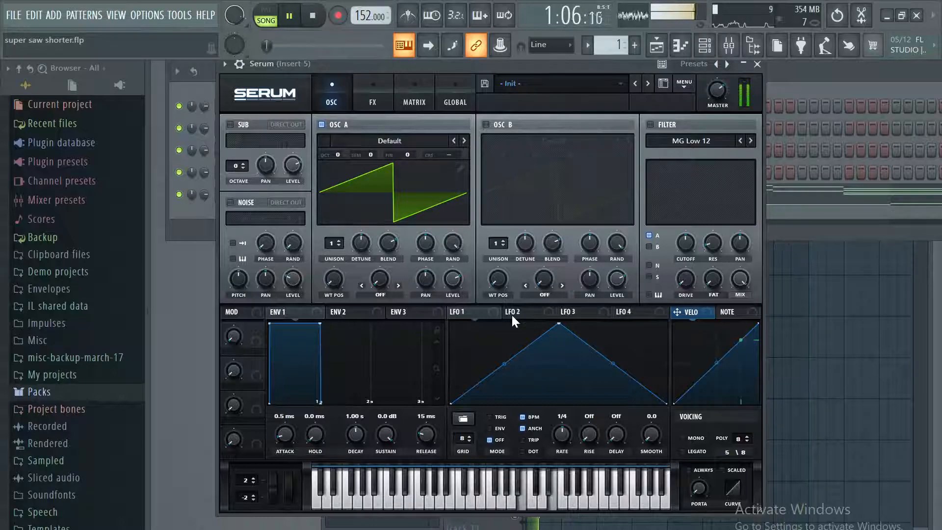
drag(331, 242, 355, 187)
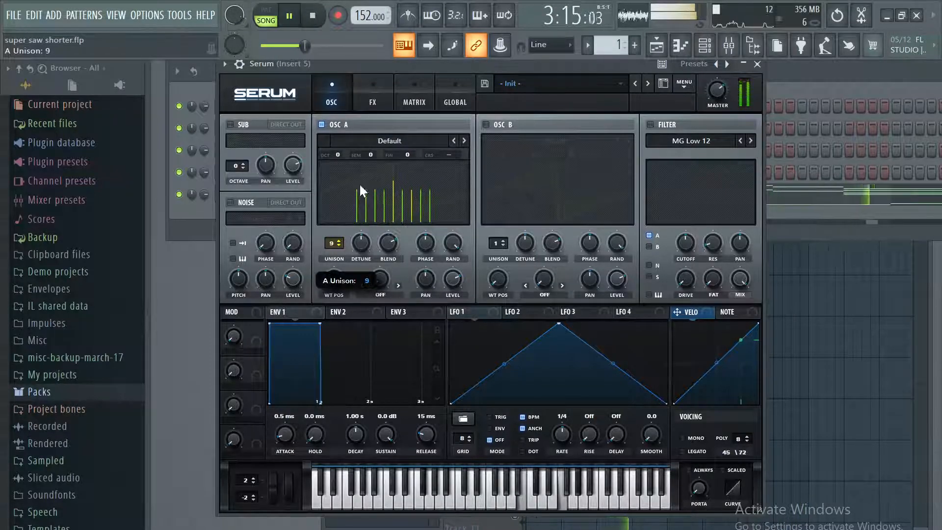
drag(360, 242, 354, 252)
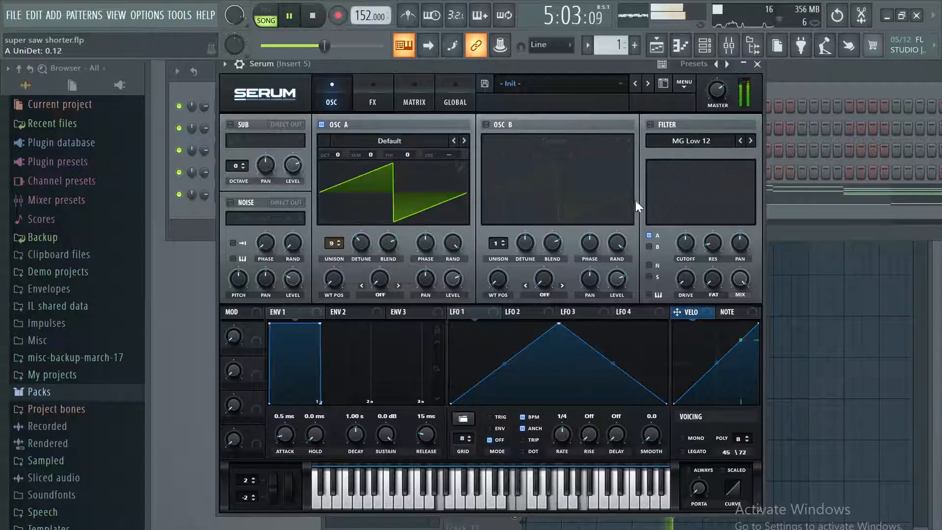
Turn on OSC B with the analog Basic Shapes wavetable, move its position to the triangle wave and set unison to 6.
click(513, 126)
click(527, 140)
mouse_move(546, 155)
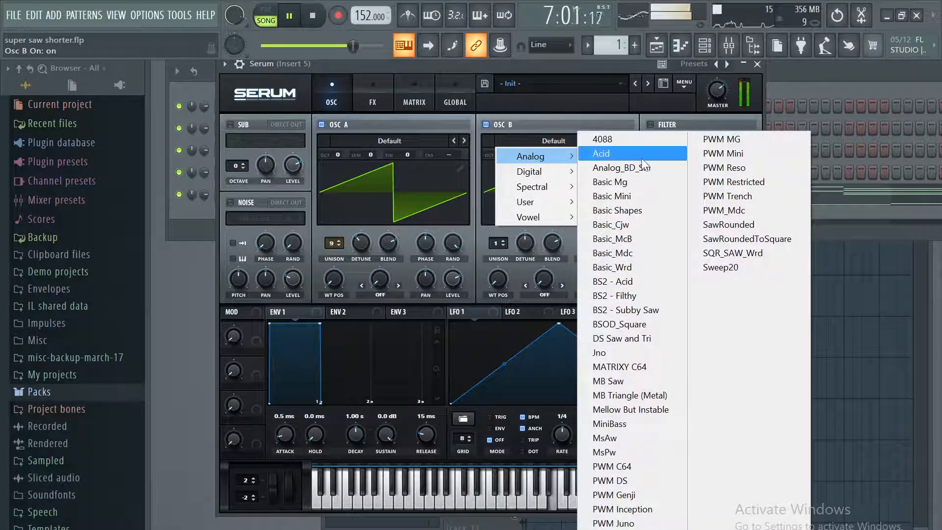
click(648, 210)
drag(500, 281, 527, 211)
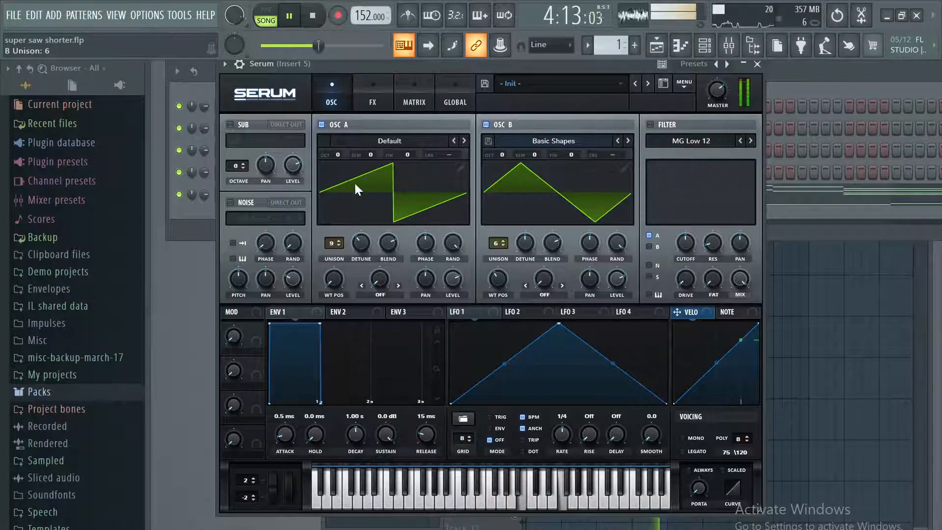
Pause playback, lower OSC A's octave to -1 and resume the song.
key(space)
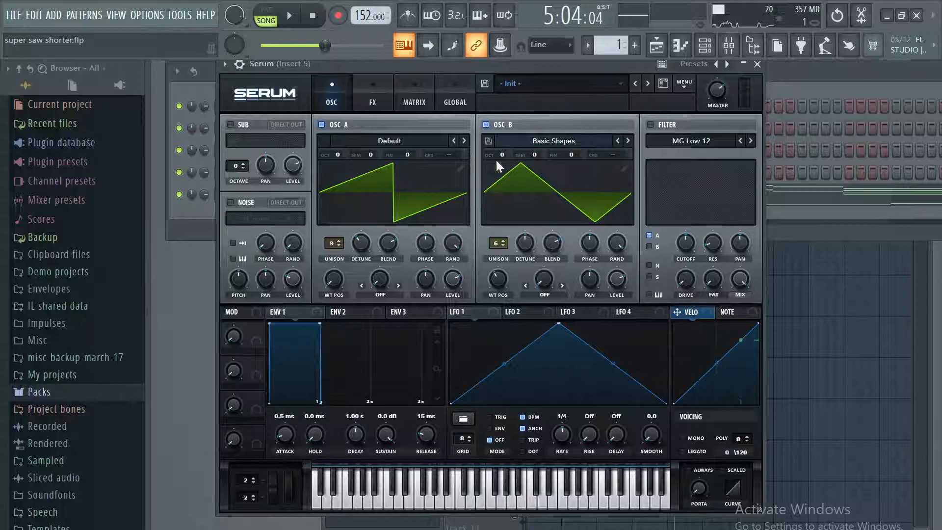
drag(334, 152, 338, 167)
click(291, 23)
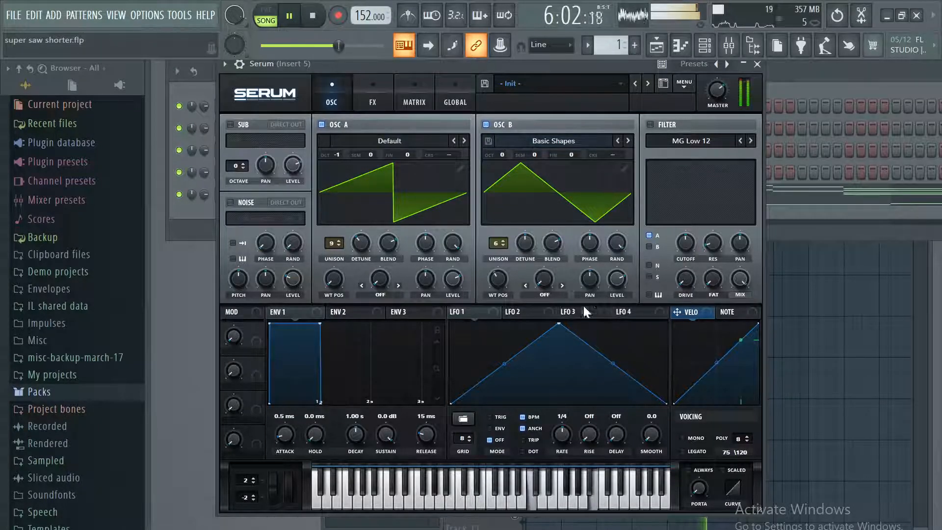
Assign LFO 1 to the levels of OSC A and OSC B, with an amount of 72 on OSC B and a 1/8 rate.
click(475, 314)
drag(477, 313, 451, 283)
drag(448, 280, 455, 256)
drag(562, 436, 563, 431)
drag(476, 313, 616, 255)
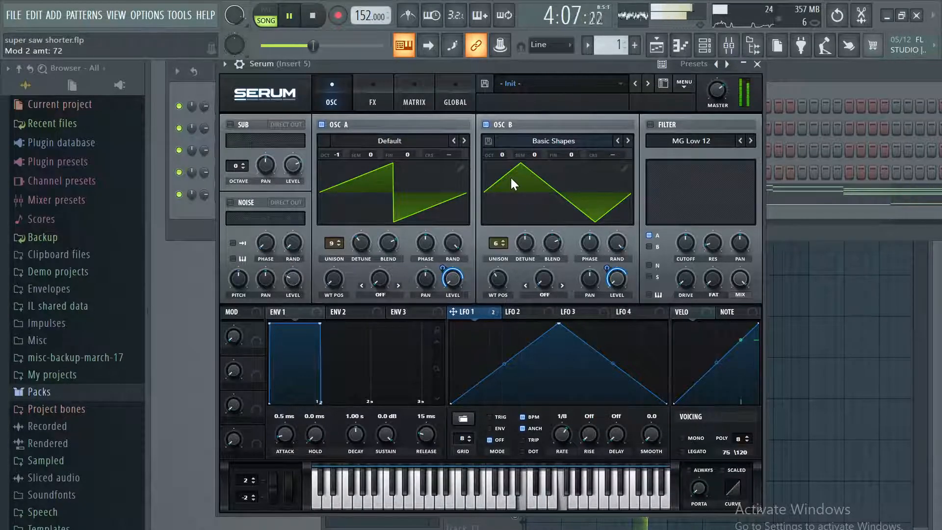
Raise OSC B's octave to +1, pause playback and set its unison detune to 0.26.
drag(503, 153, 510, 149)
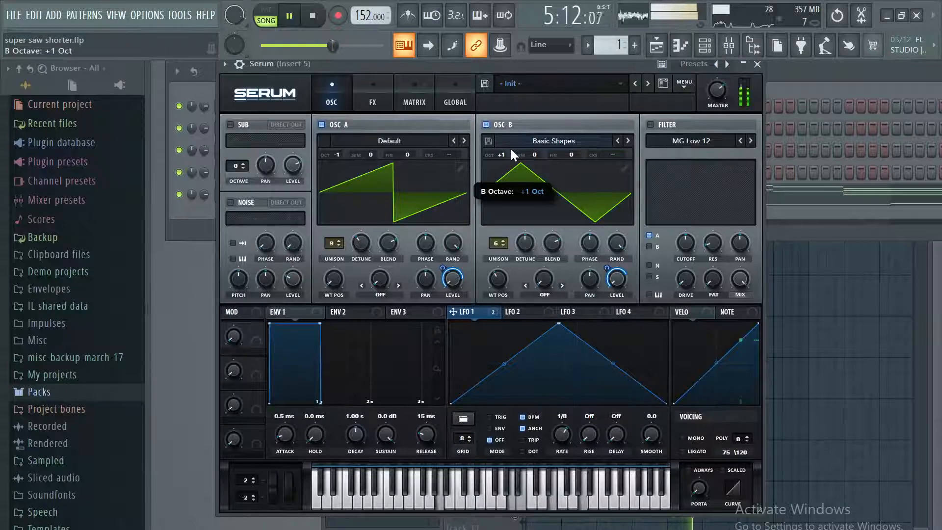
key(space)
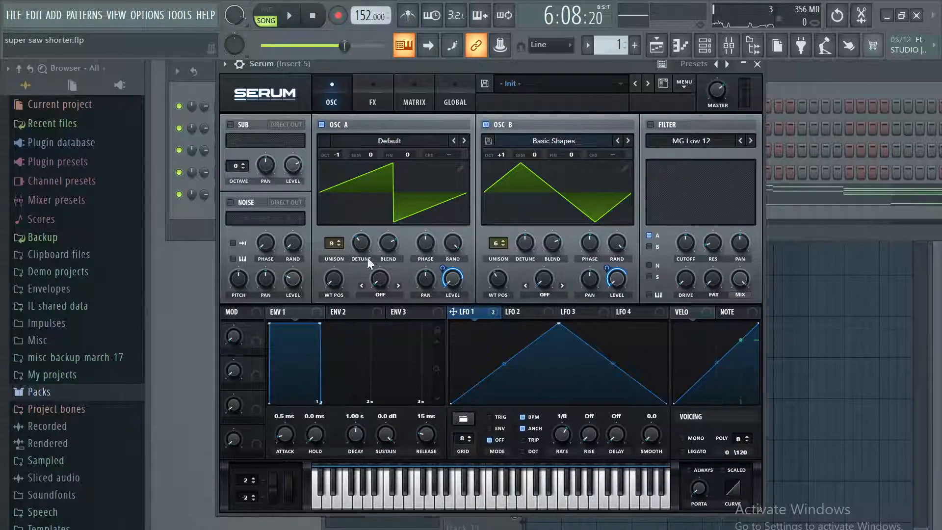
drag(525, 242, 524, 240)
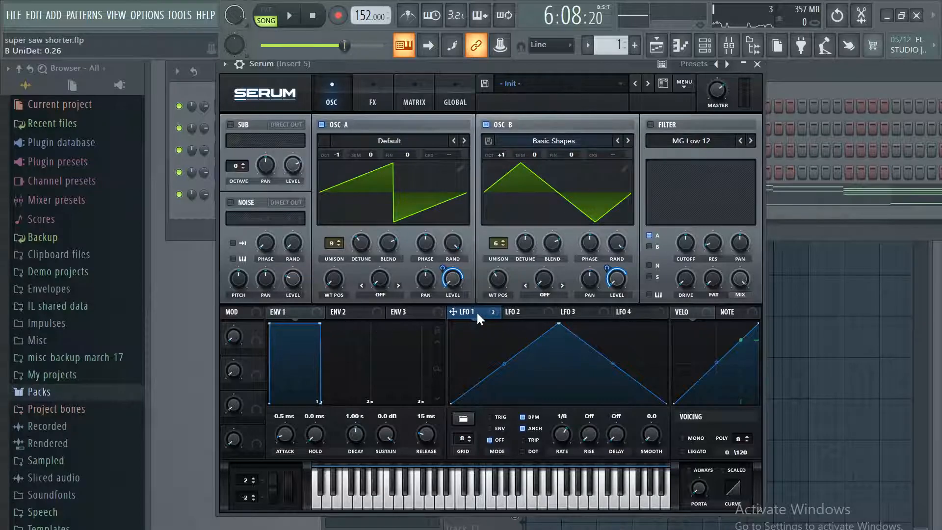
Assign LFO 2 to OSC A's detune with an amount of 30, set its rate to bar and audition the song.
drag(530, 312, 352, 246)
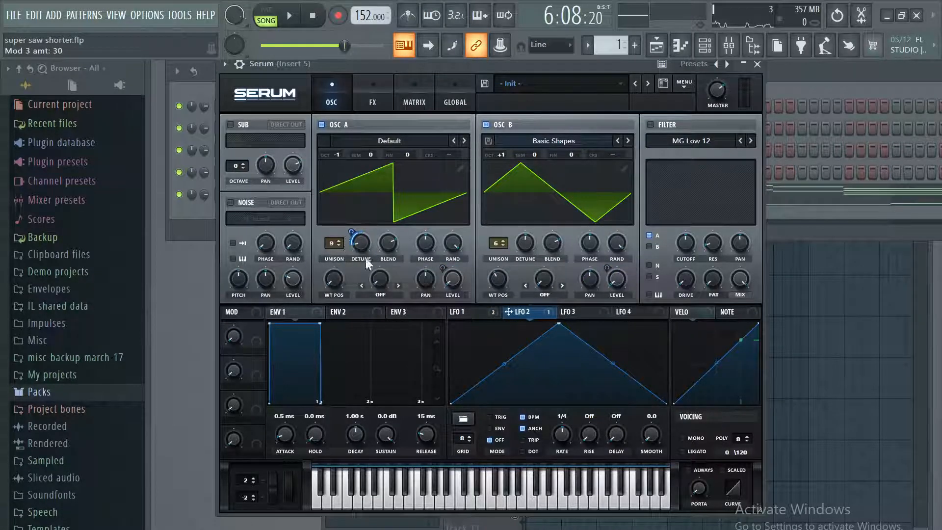
drag(558, 429, 554, 439)
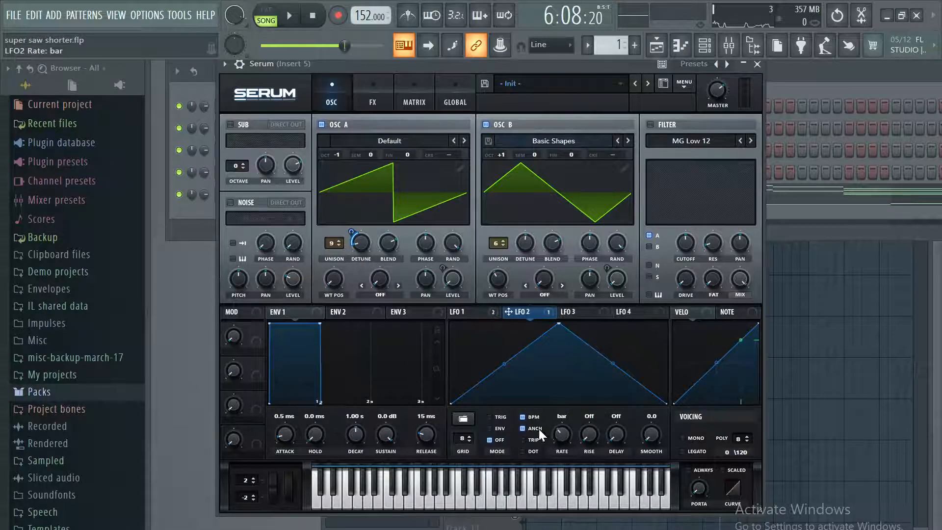
key(space)
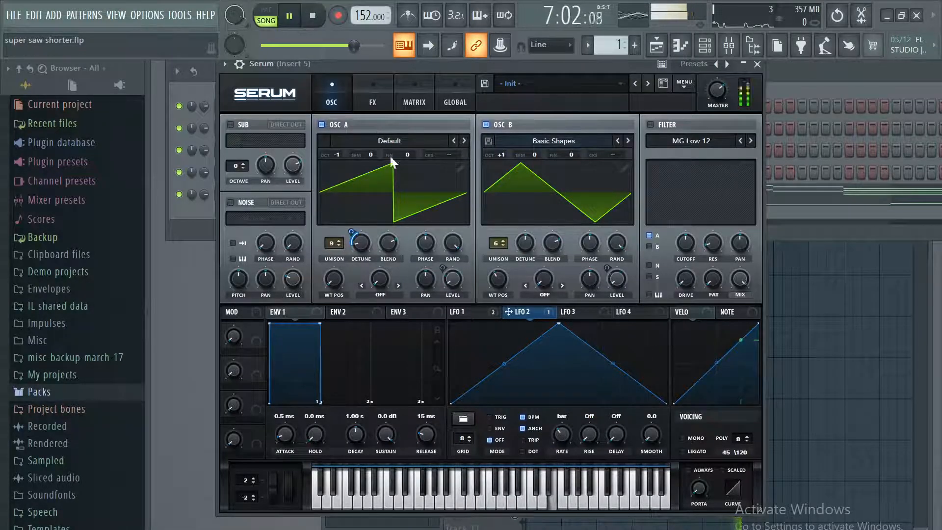
mouse_move(369, 253)
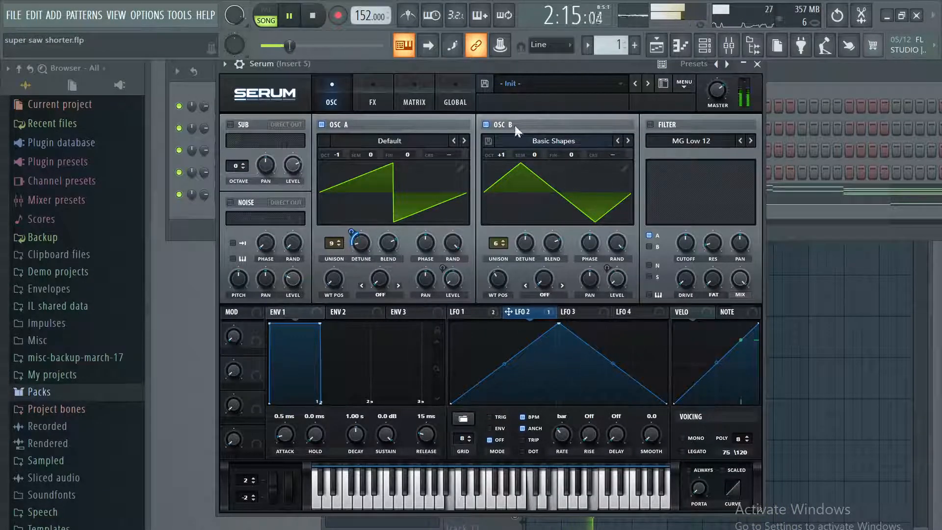
Turn on the MG Low 12 filter for OSC A and OSC B, set its cutoff to 13135 Hz and pause playback.
click(650, 124)
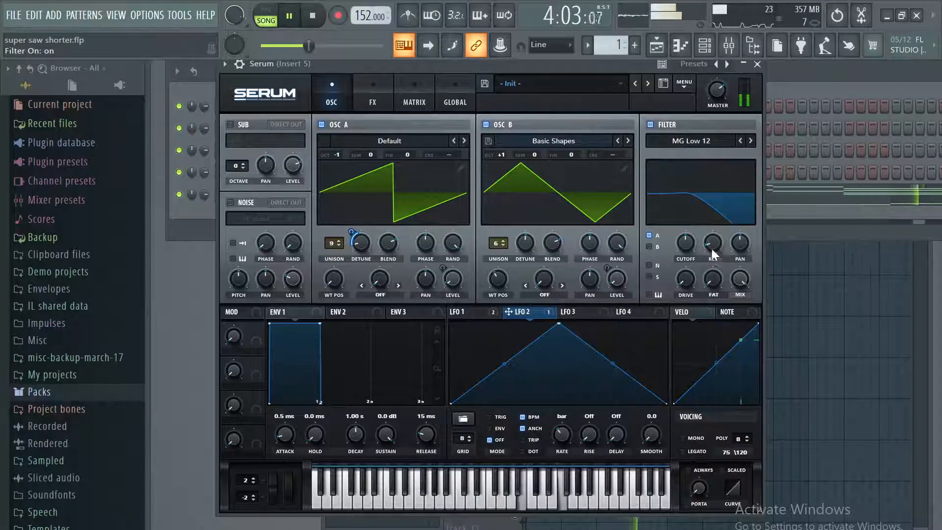
mouse_move(685, 242)
mouse_down()
mouse_move(714, 224)
mouse_move(699, 280)
mouse_move(684, 245)
mouse_move(699, 234)
mouse_move(688, 253)
mouse_up()
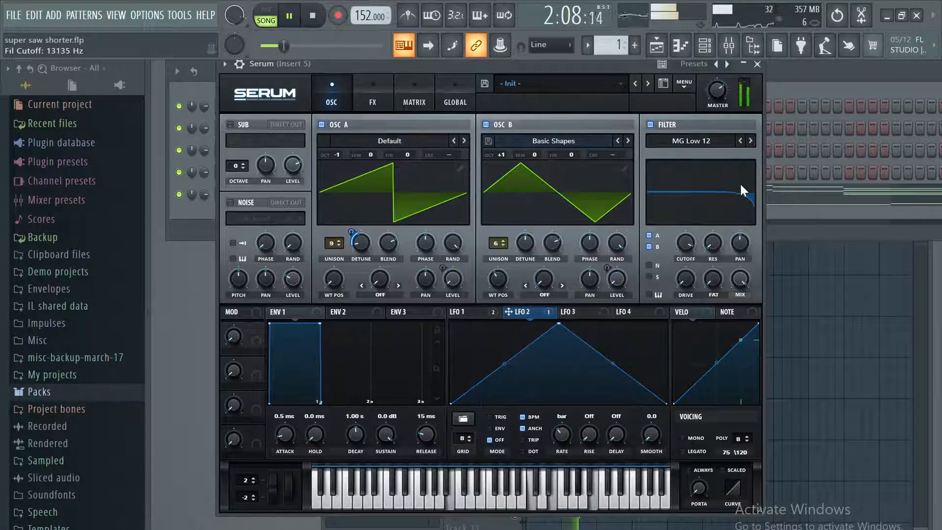
click(289, 15)
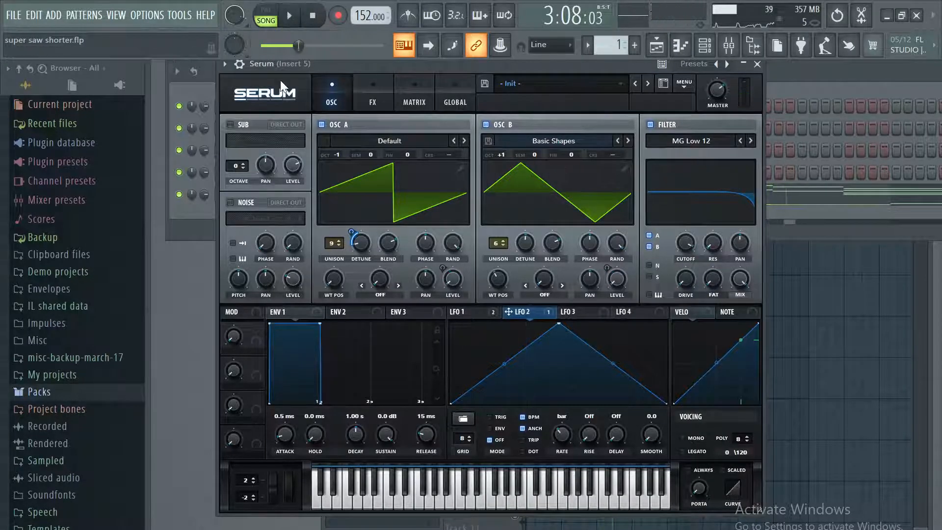
Enable the Reverb effect, set its mix to 25 % and play the song.
click(373, 102)
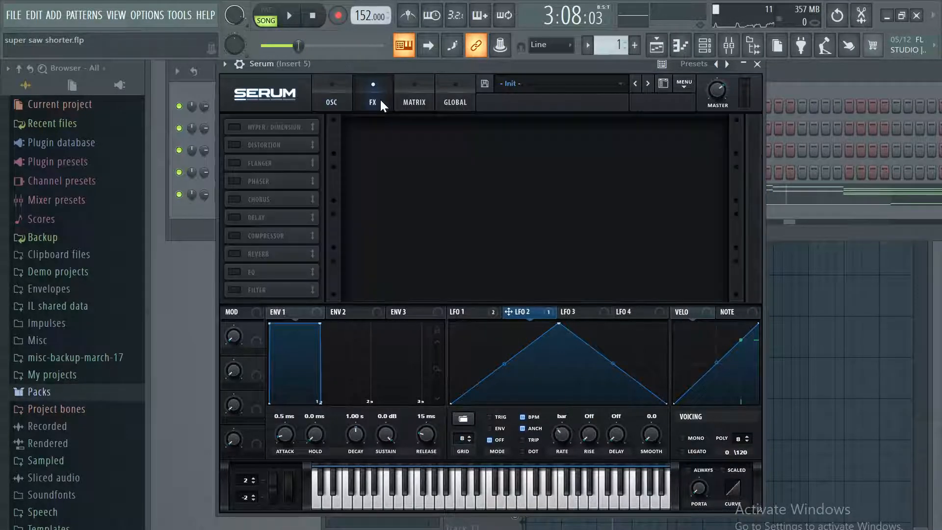
click(234, 253)
click(287, 18)
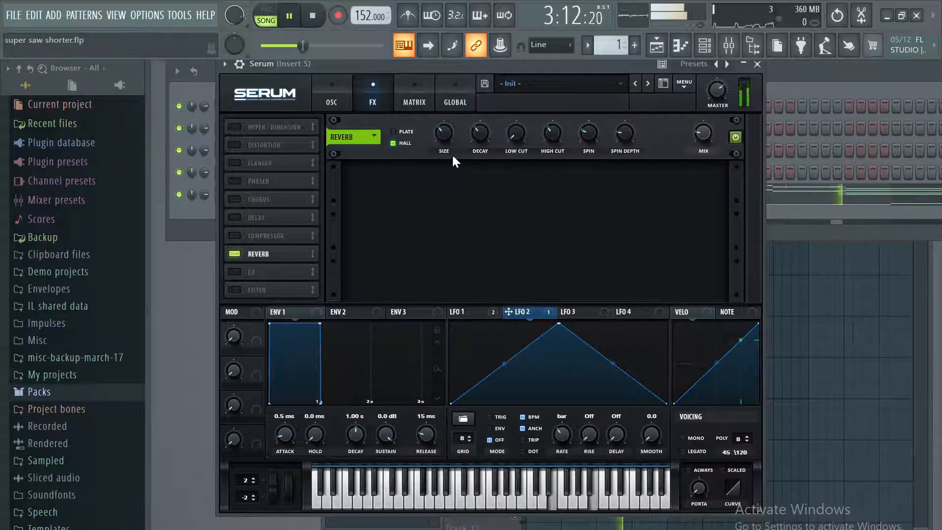
mouse_move(444, 130)
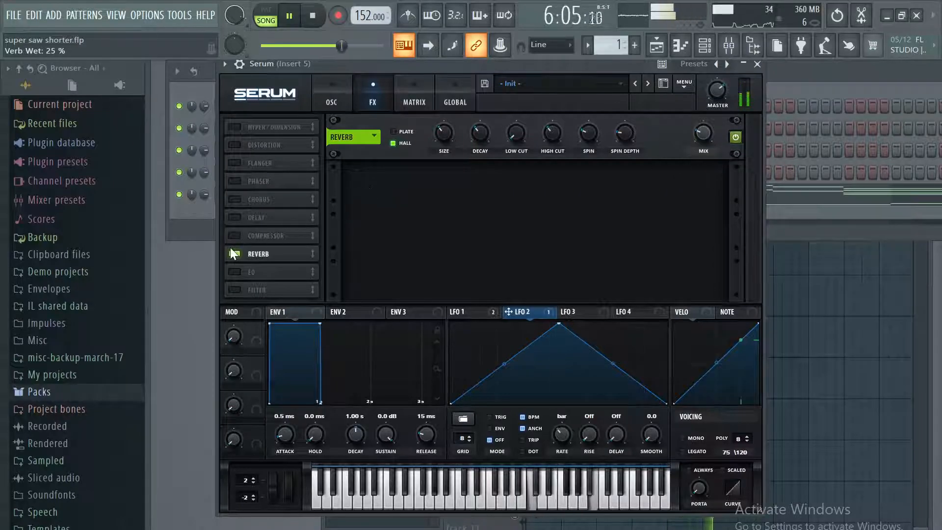
Enable the Chorus effect, lower its mix, return to the oscillator view and pause playback.
click(234, 200)
drag(701, 133, 687, 151)
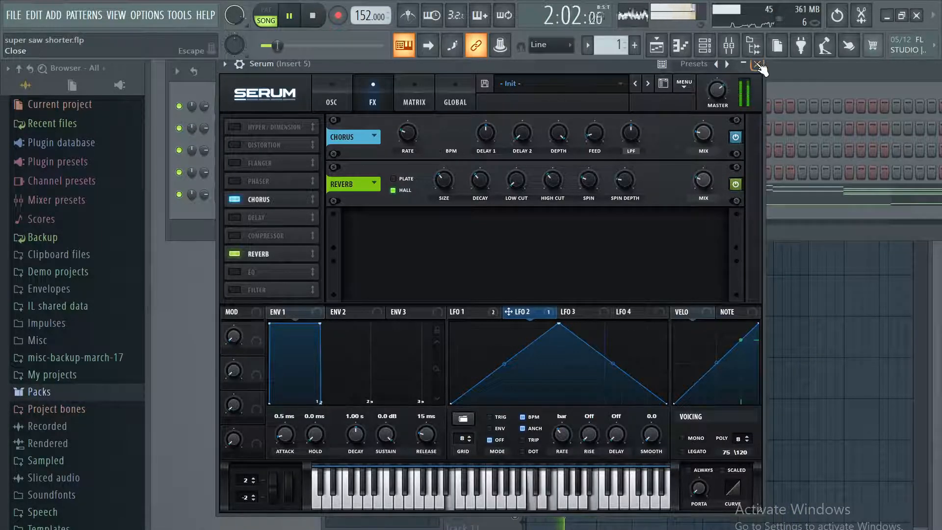
click(338, 97)
click(290, 19)
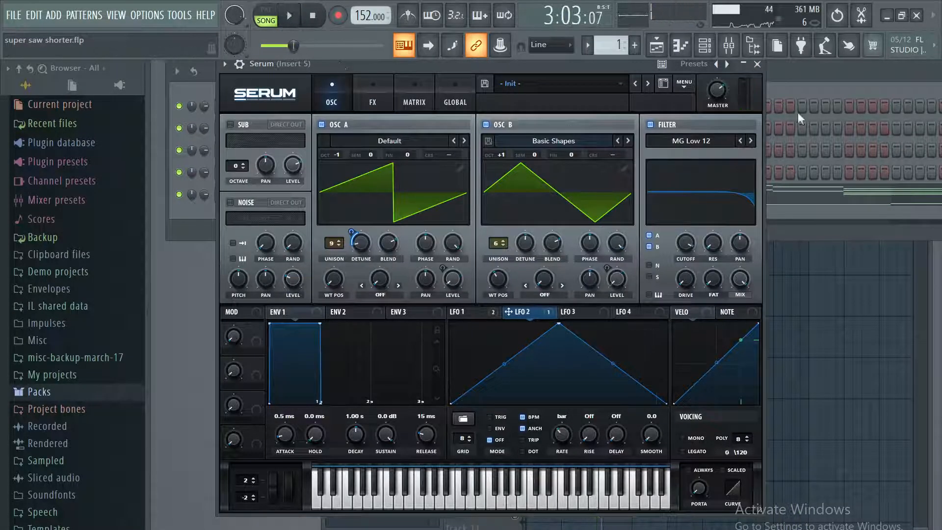
Play the song with Serum's effects shown, close the plugin window and save the project.
click(387, 94)
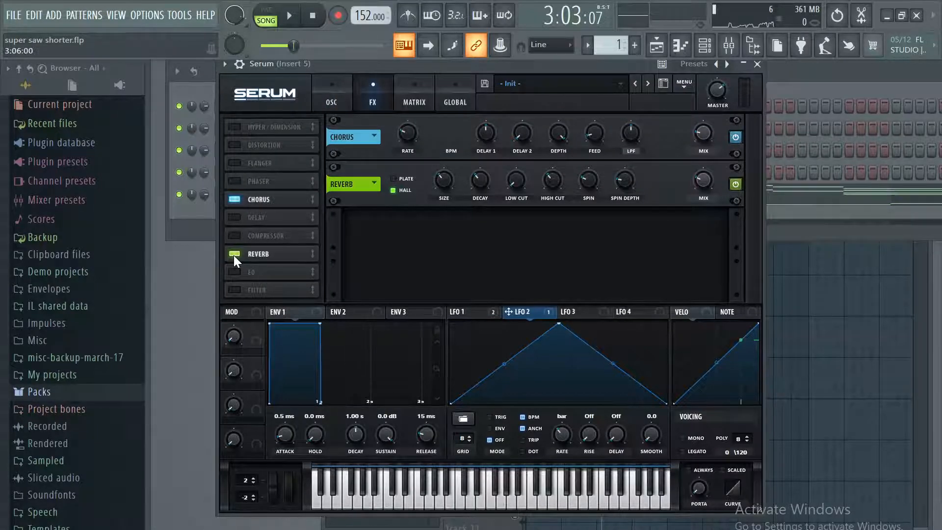
click(290, 17)
click(757, 64)
click(14, 15)
click(41, 78)
Reopen Serum, move OSC B's wavetable position to the square wave and set its octave to 0.
click(299, 193)
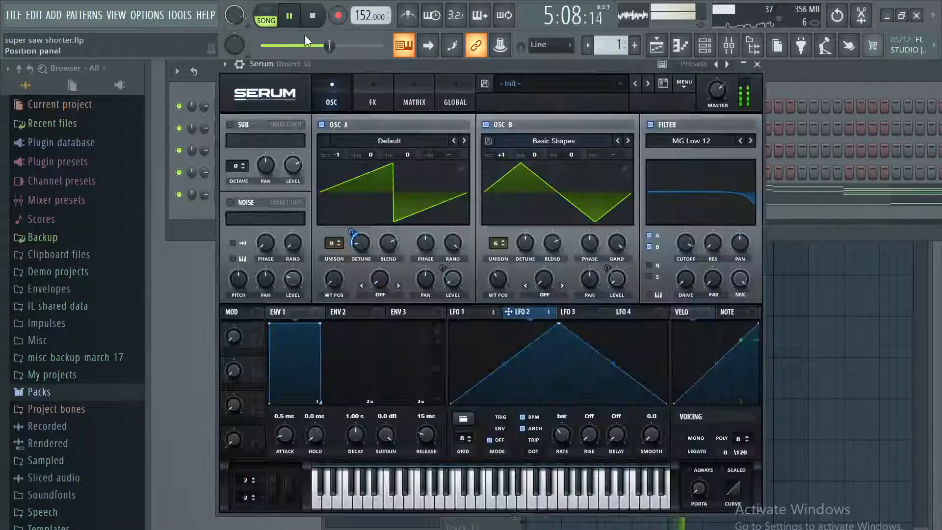
drag(498, 279, 510, 271)
mouse_move(501, 153)
mouse_down()
mouse_move(502, 184)
mouse_move(508, 155)
mouse_move(508, 166)
mouse_up()
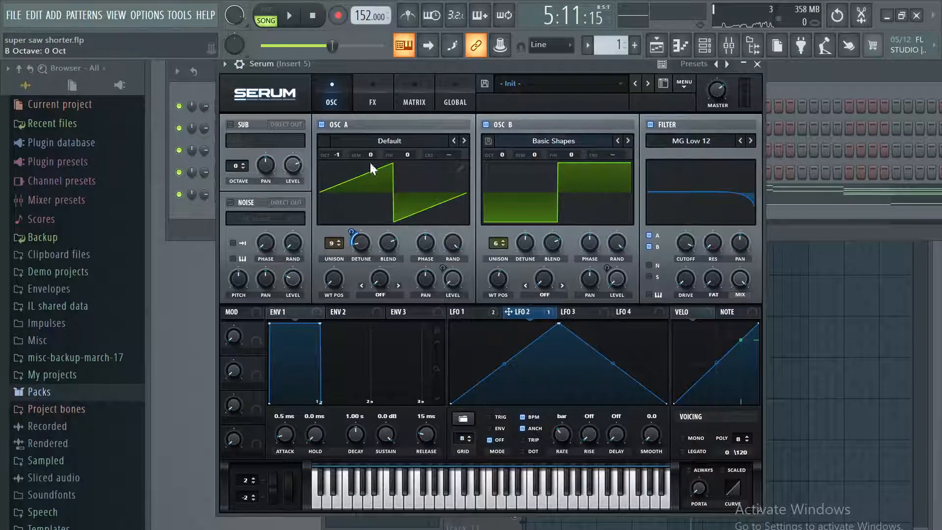
Load the analog Basic Shapes wavetable in OSC A and move its position to the square wave.
click(389, 141)
mouse_move(389, 156)
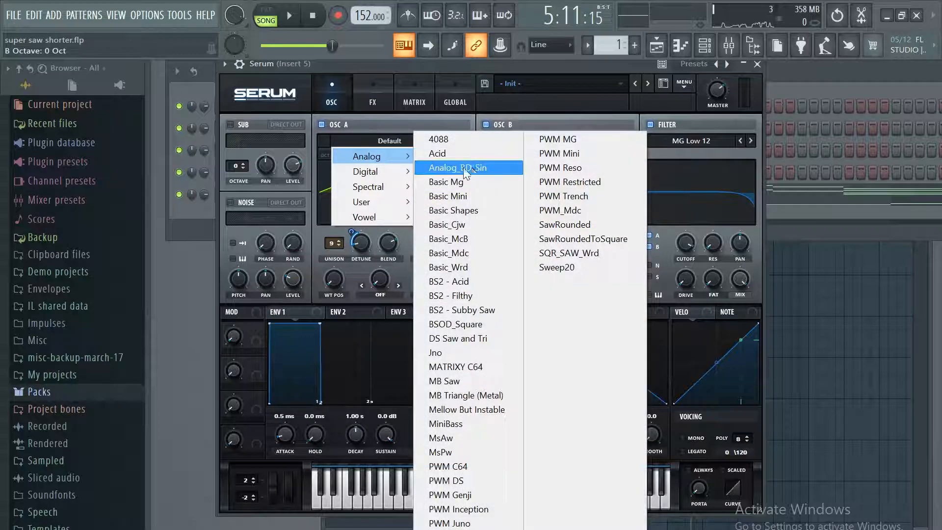
click(472, 210)
drag(334, 281, 355, 241)
Lower OSC B's wavetable position to the descending saw wave.
click(522, 187)
drag(502, 274, 487, 303)
click(514, 196)
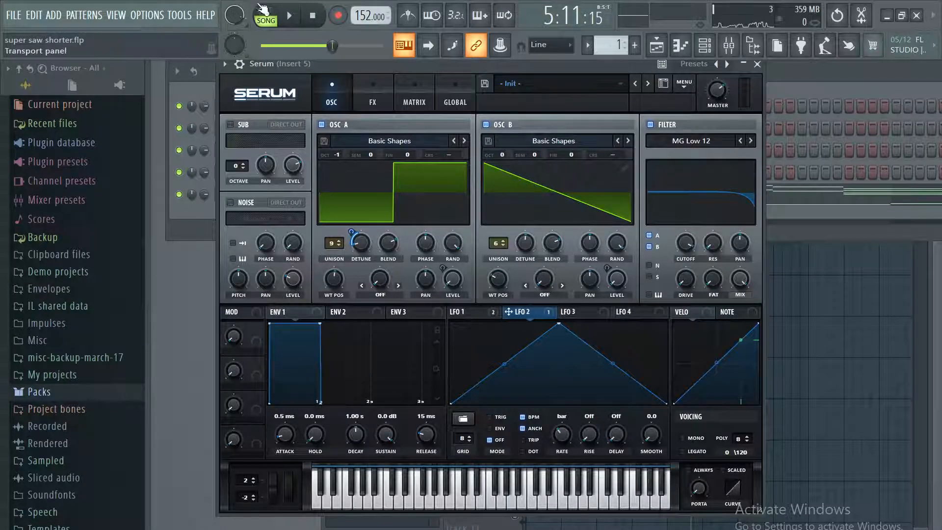
Audition the song with the new waveforms, close Serum, stop playback and save the project.
key(space)
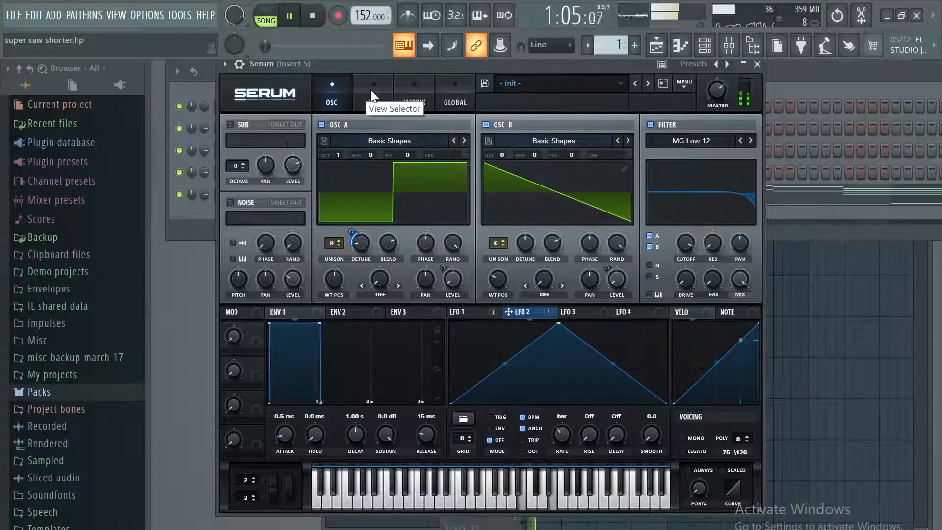
click(756, 64)
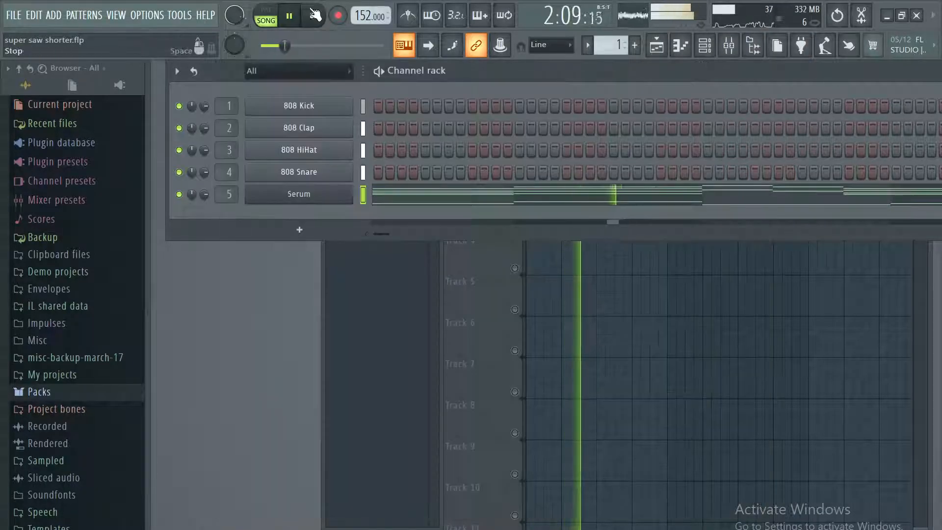
click(314, 15)
click(13, 15)
click(26, 77)
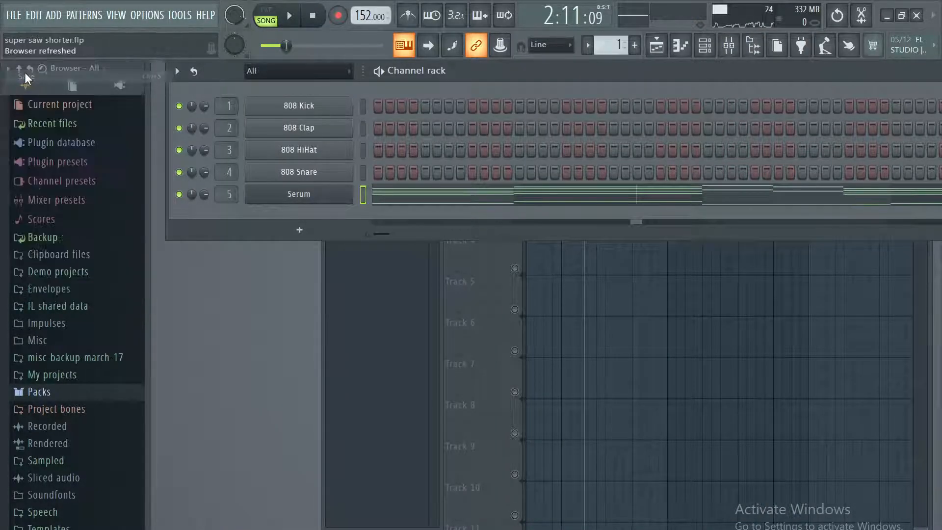